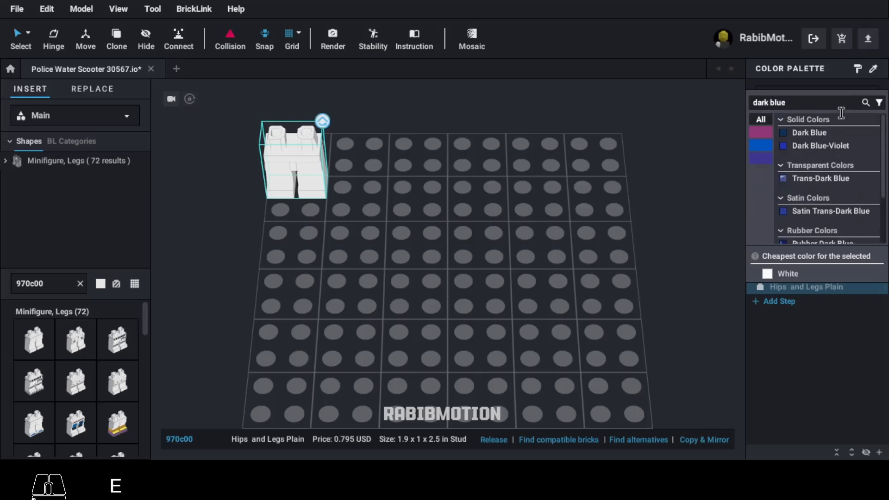
Step: Colour the hips and legs Dark Blue and place torso assembly 973pb2663c01 on top of them
{"action": "left_click", "coordinate": [821, 134]}
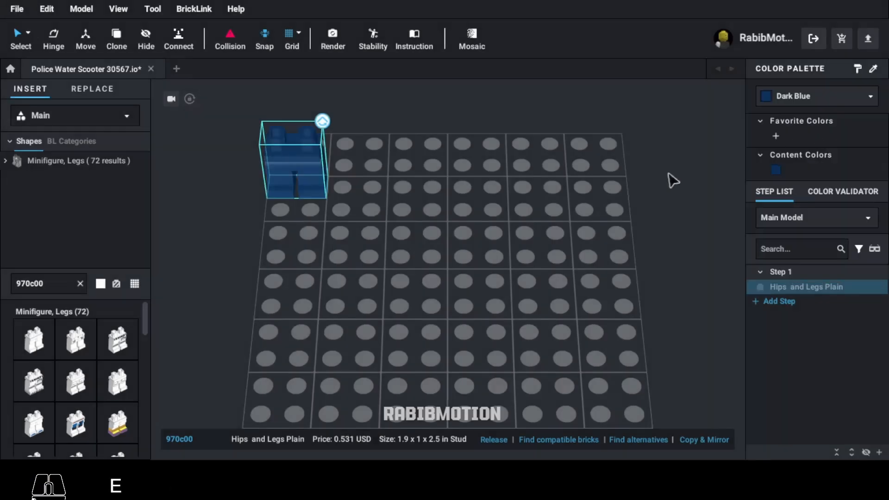
{"action": "double_click", "coordinate": [68, 284]}
{"action": "type", "text": "973"}
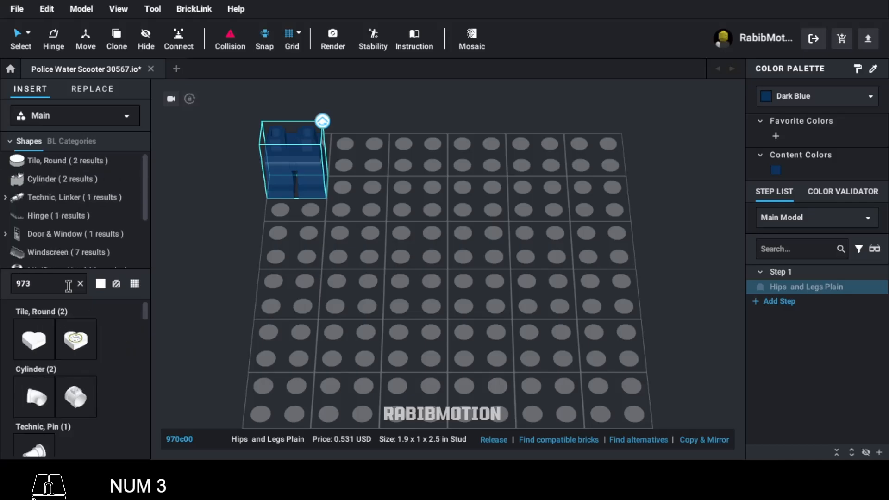
{"action": "type", "text": "pb"}
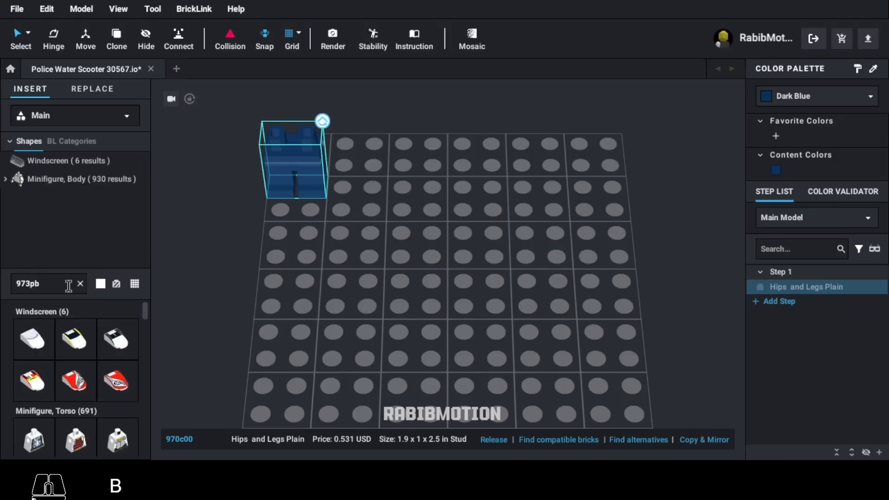
{"action": "type", "text": "2666"}
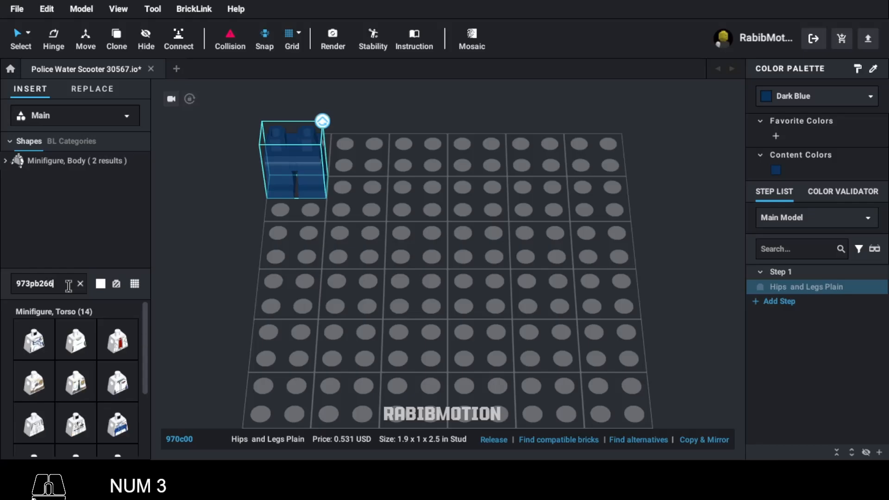
{"action": "type", "text": "3c01"}
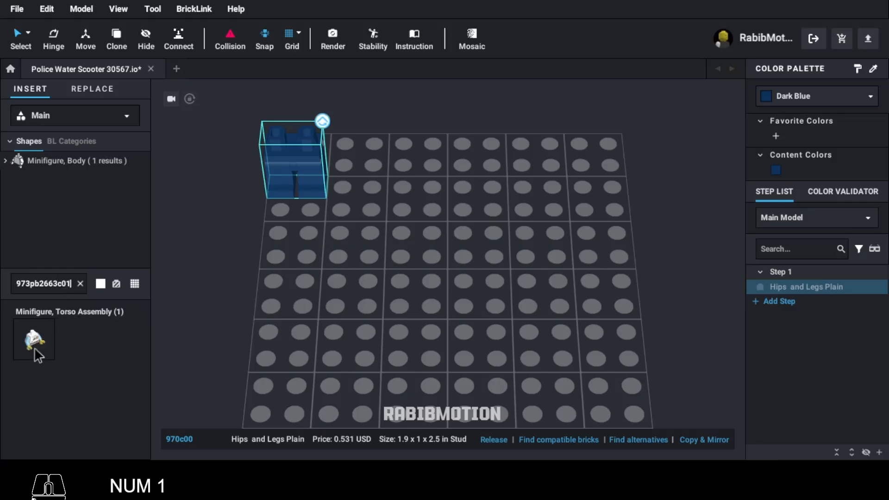
{"action": "left_click", "coordinate": [34, 345]}
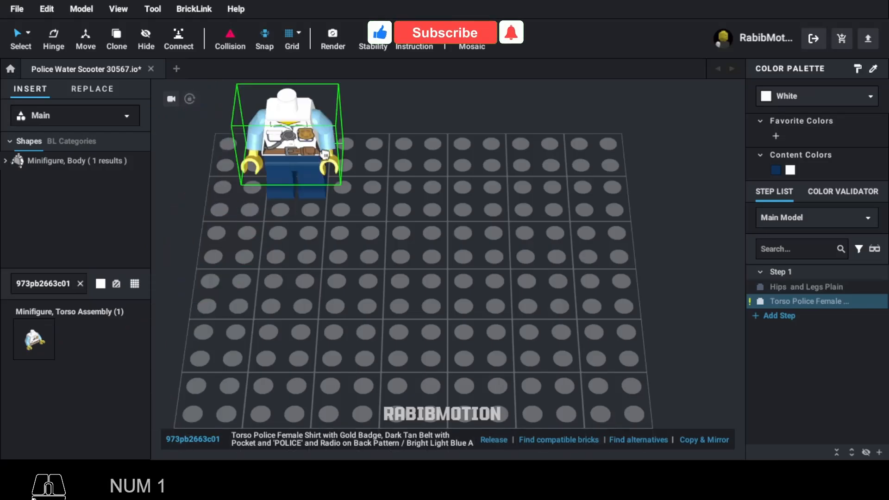
{"action": "left_click", "coordinate": [322, 137]}
Step: Change the police torso's colour to Bright Light Blue
{"action": "left_click", "coordinate": [833, 96]}
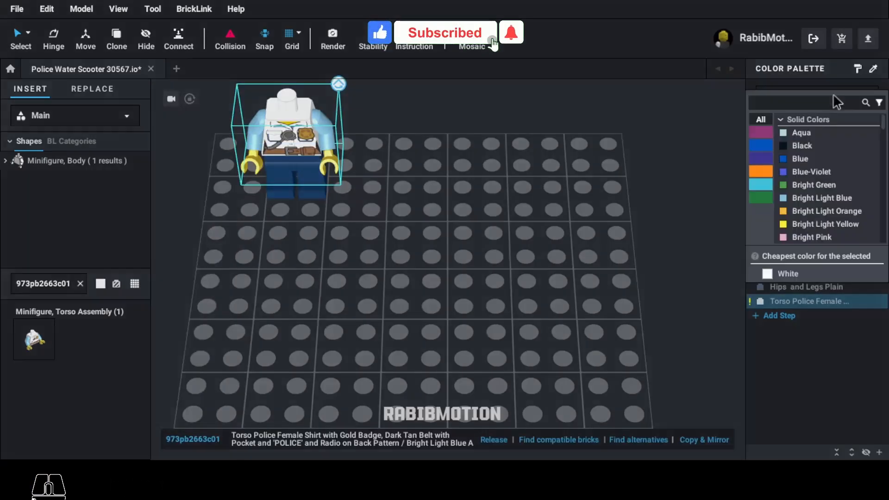
{"action": "type", "text": "bright blu"}
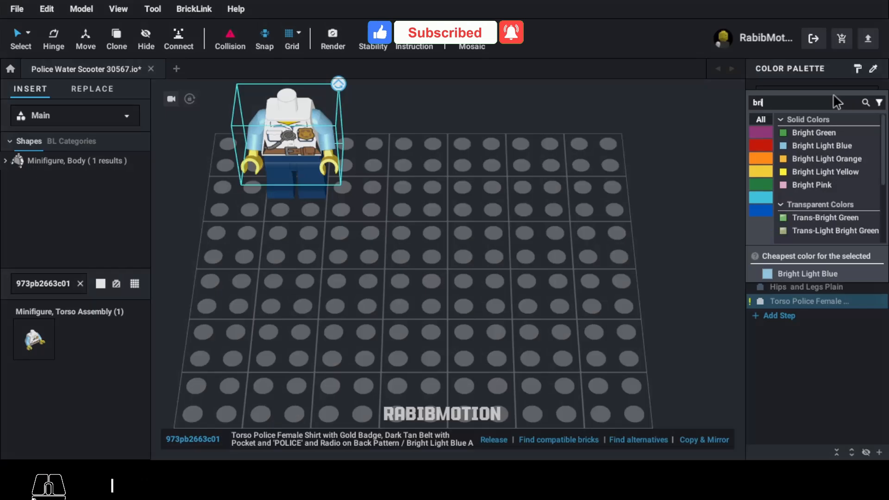
{"action": "type", "text": "e"}
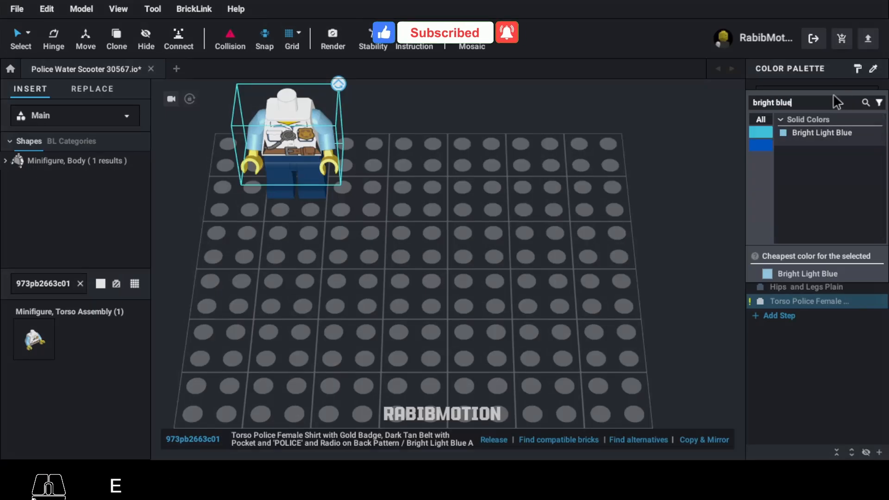
{"action": "left_click", "coordinate": [825, 133]}
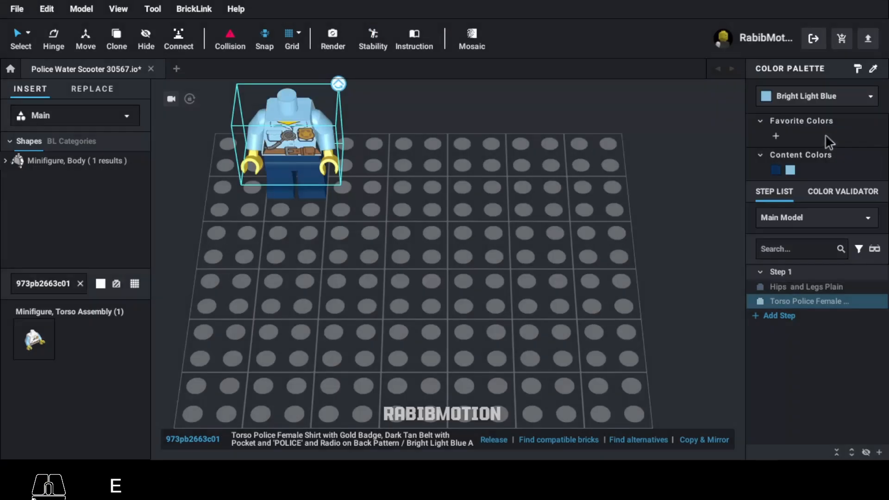
Step: Find minifigure head 3626cpb1211 and place it on the torso's neck
{"action": "left_click", "coordinate": [73, 287]}
{"action": "type", "text": "3626"}
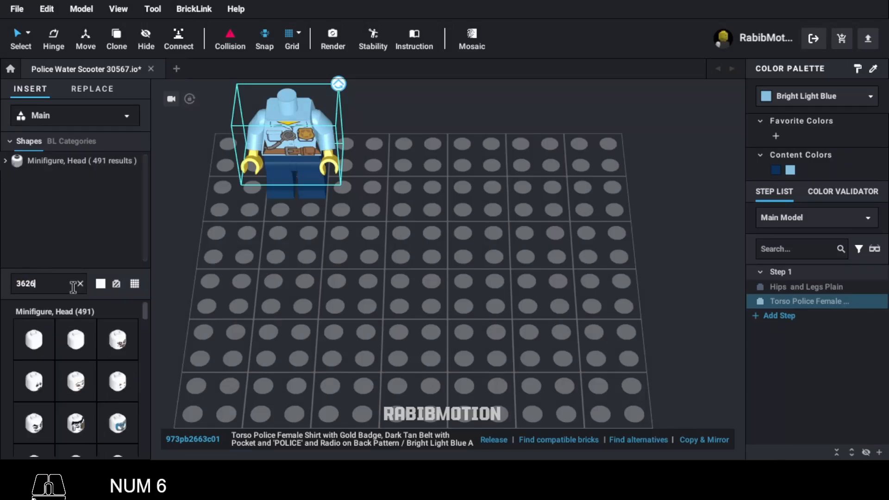
{"action": "type", "text": "cpb"}
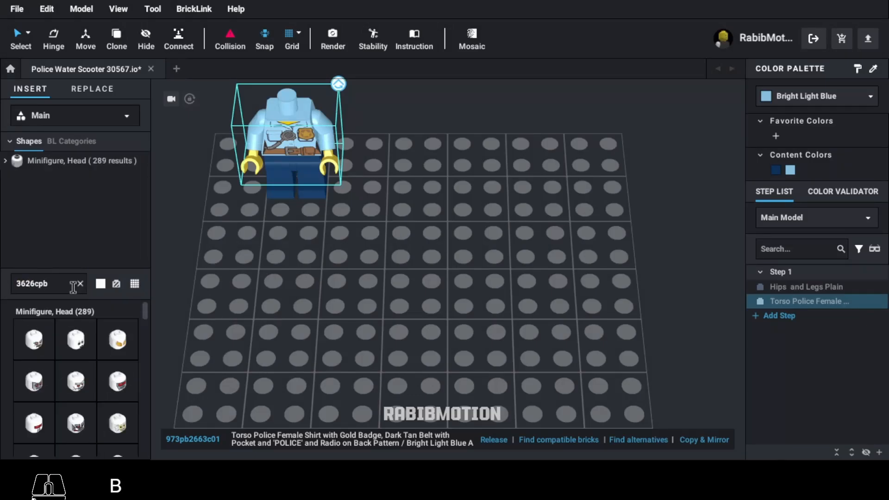
{"action": "type", "text": "1211"}
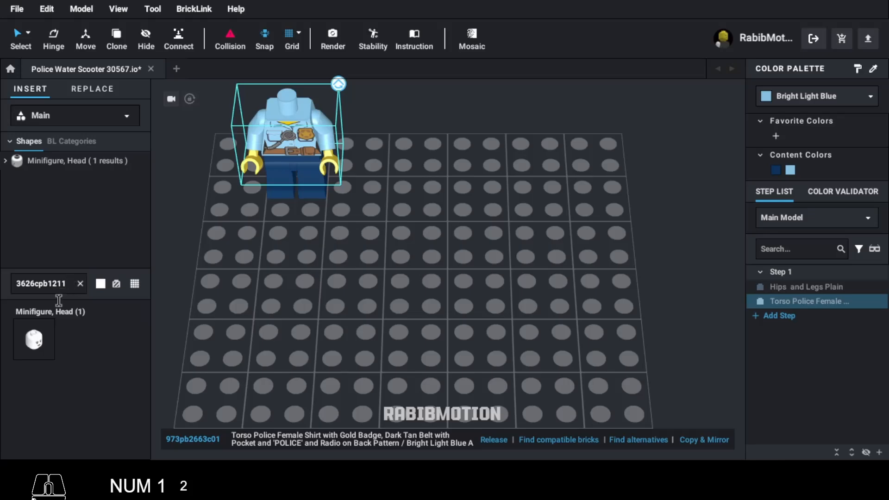
{"action": "left_click", "coordinate": [34, 339]}
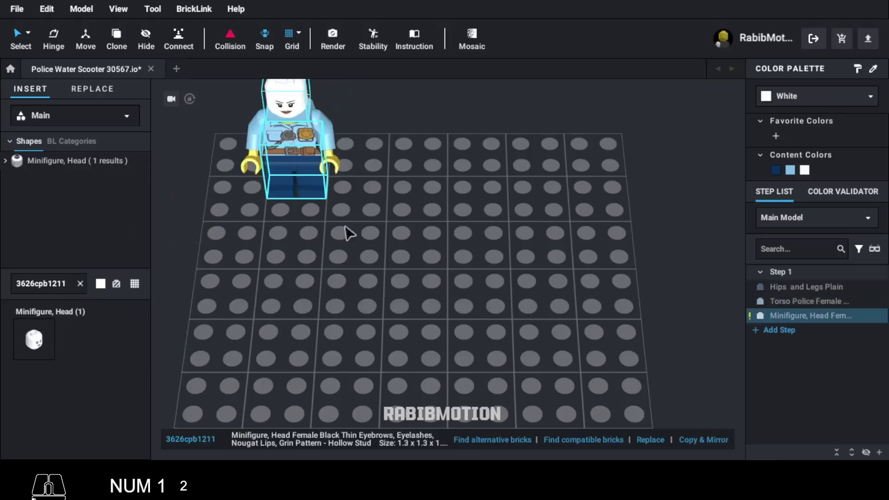
{"action": "left_click", "coordinate": [377, 276]}
{"action": "middle_click_drag", "start_coordinate": [378, 276], "coordinate": [370, 299]}
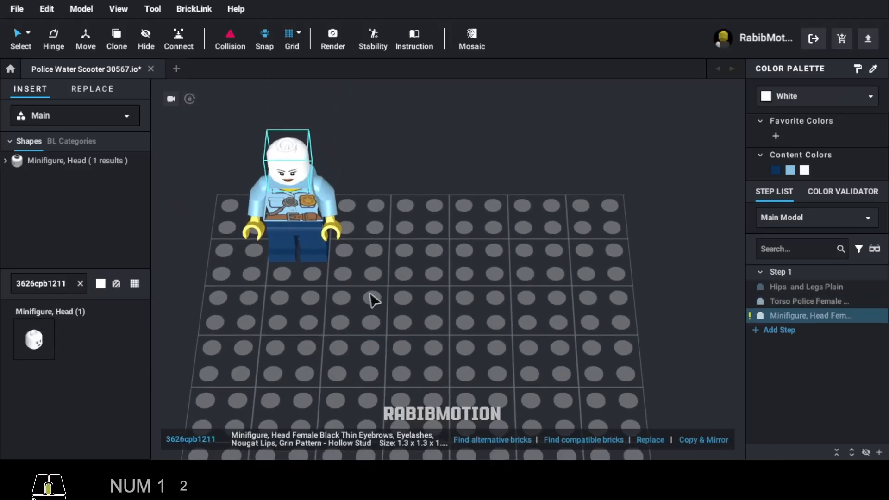
Step: Set the minifigure head's colour to Yellow
{"action": "left_click", "coordinate": [790, 94]}
{"action": "type", "text": "yello"}
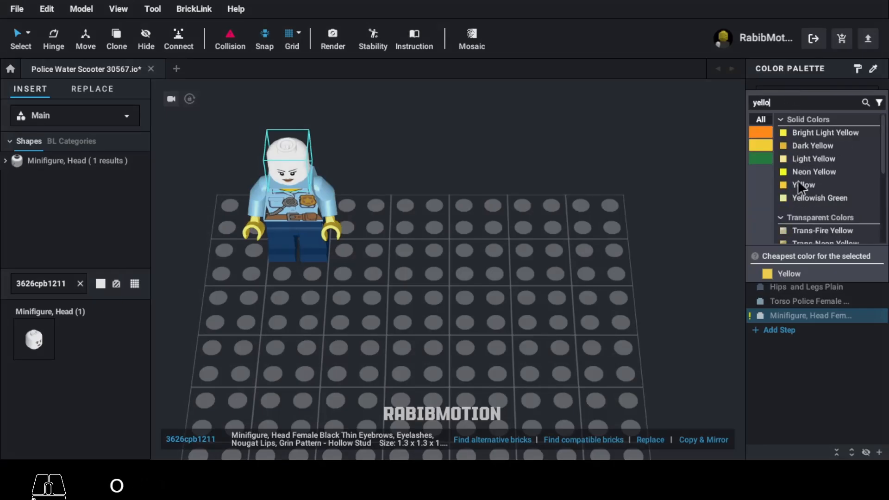
{"action": "left_click", "coordinate": [801, 185]}
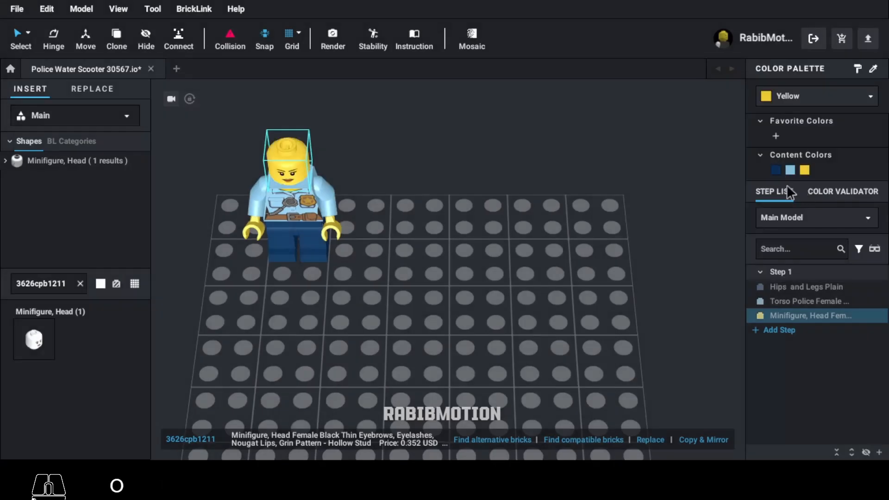
Step: Find the ponytail hair with ball cap, part 35660pb02, and place it on the head
{"action": "double_click", "coordinate": [68, 285]}
{"action": "type", "text": "3"}
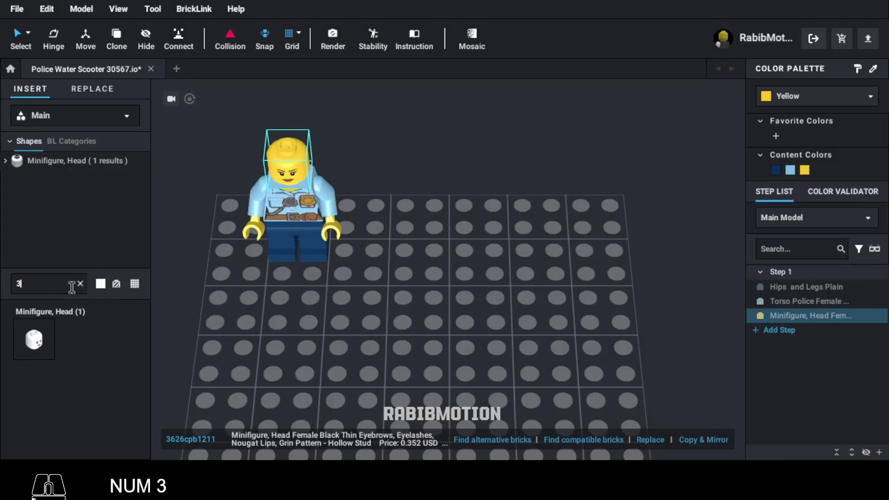
{"action": "type", "text": "5660pb02"}
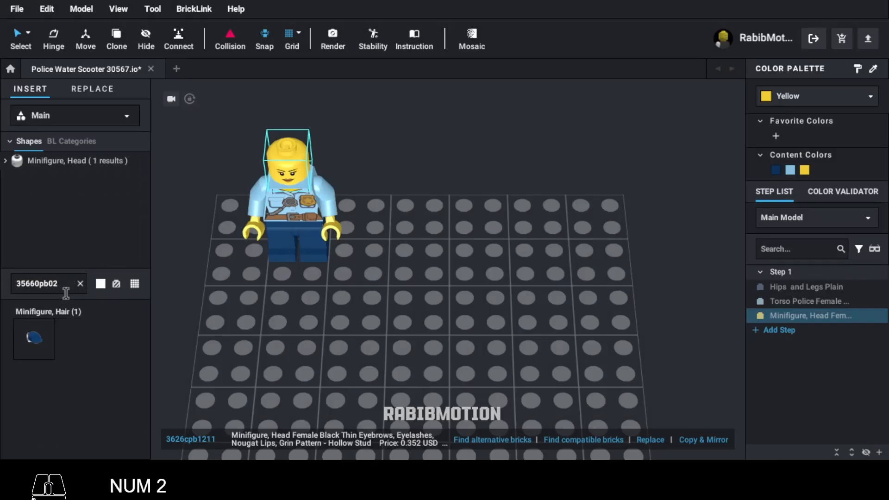
{"action": "left_click", "coordinate": [54, 329]}
{"action": "left_click", "coordinate": [285, 156]}
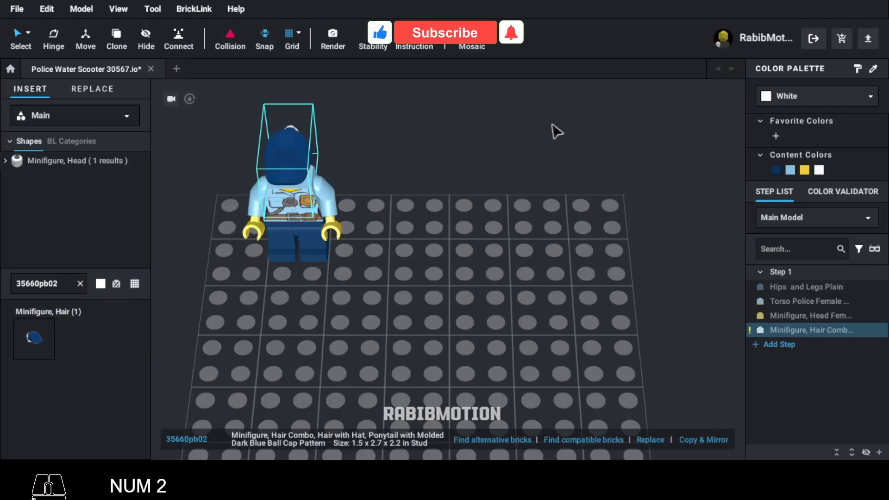
Step: Colour the hair of the cap-and-ponytail piece Dark Orange
{"action": "left_click", "coordinate": [773, 92]}
{"action": "type", "text": "d"}
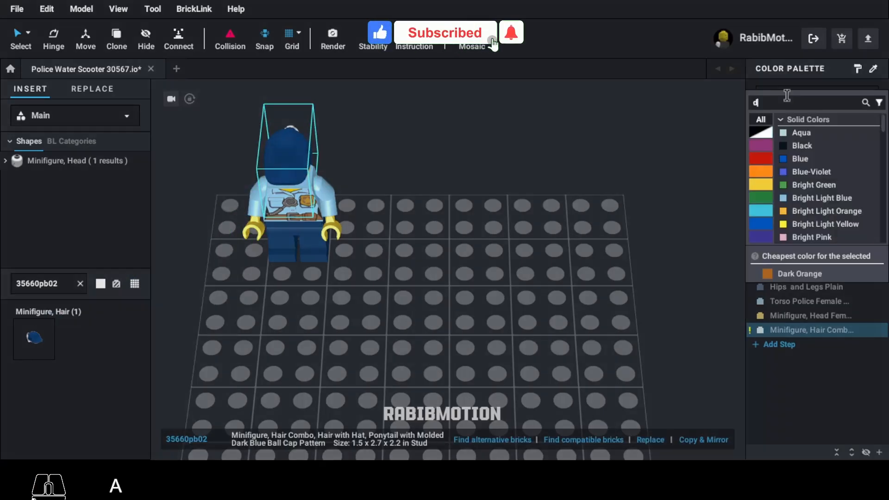
{"action": "type", "text": "ark orange"}
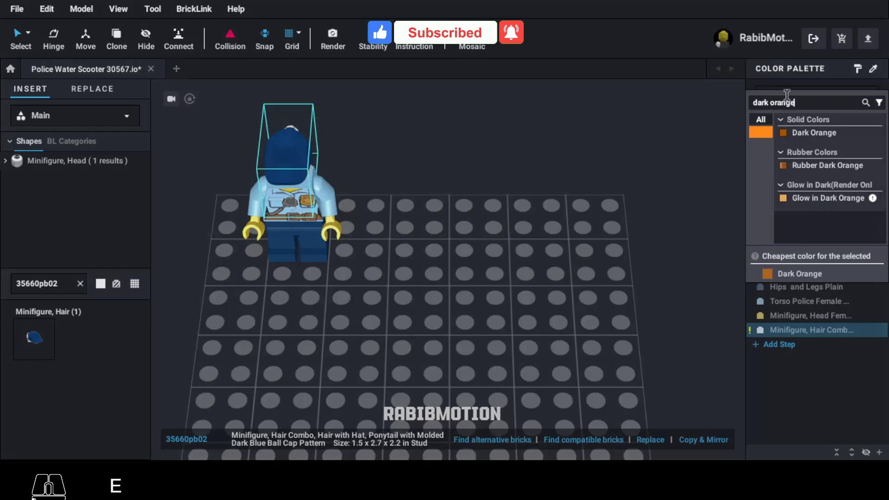
{"action": "left_click", "coordinate": [793, 133]}
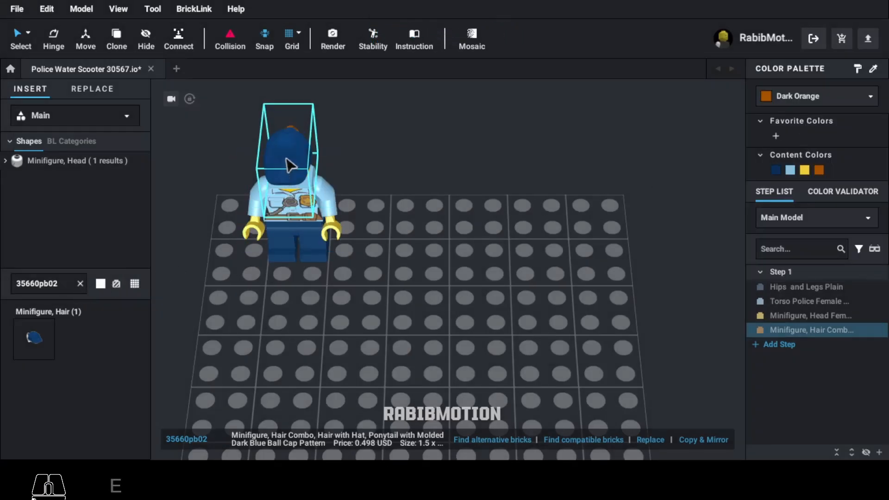
Step: Set the cap-and-hair piece and the head aside on the baseplate, and place life jacket 38781 over the torso
{"action": "left_click_drag", "start_coordinate": [288, 167], "coordinate": [440, 229]}
{"action": "left_click_drag", "start_coordinate": [299, 163], "coordinate": [372, 237]}
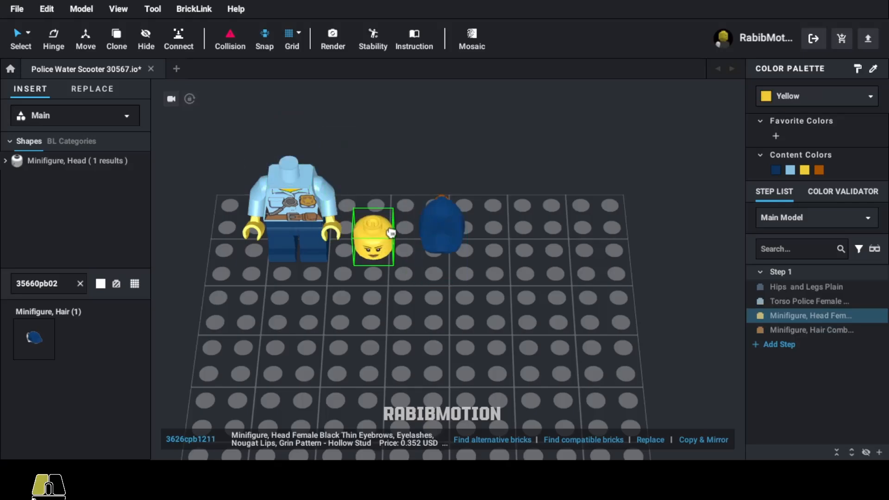
{"action": "left_click", "coordinate": [66, 280]}
{"action": "type", "text": "38781"}
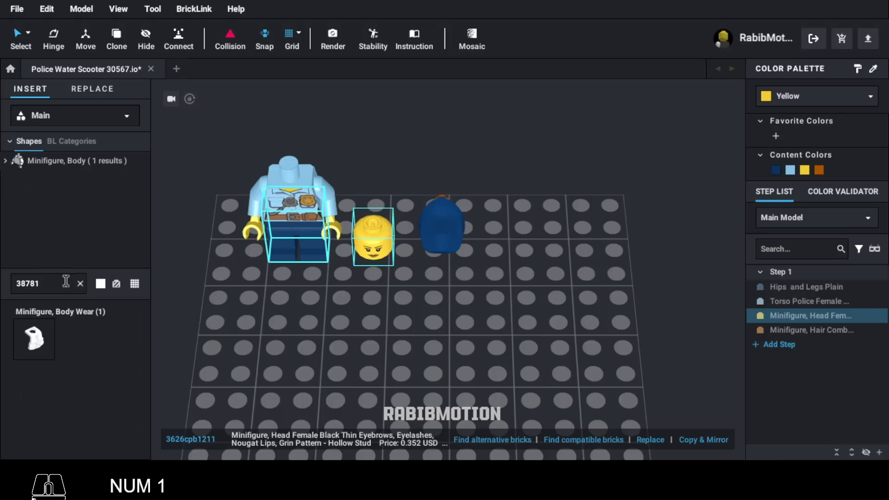
{"action": "left_click_drag", "start_coordinate": [37, 348], "coordinate": [302, 208]}
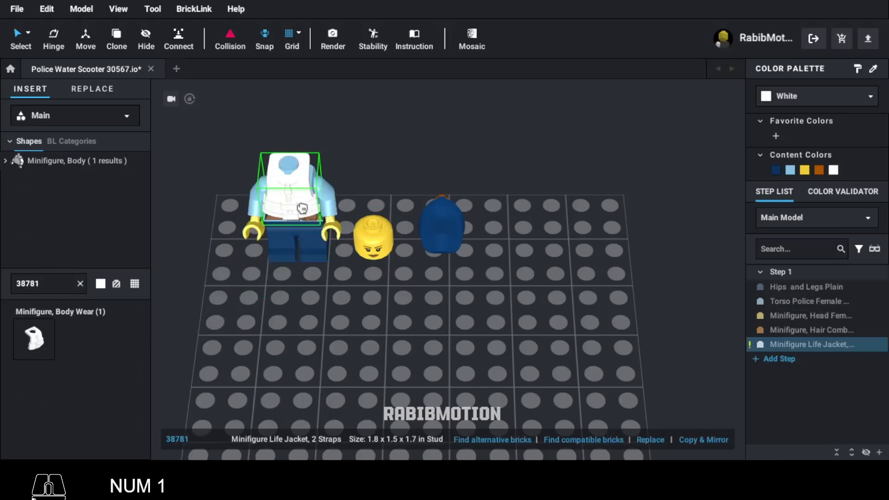
{"action": "left_click", "coordinate": [309, 230]}
{"action": "left_click", "coordinate": [298, 204]}
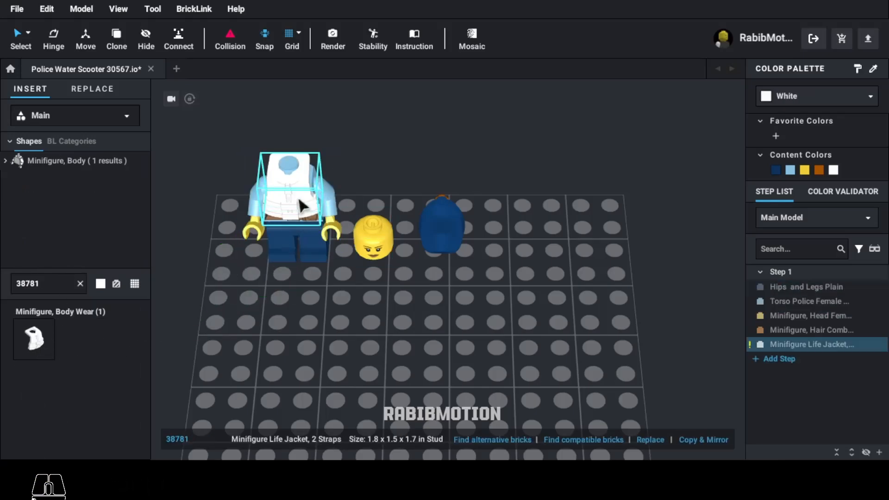
Step: Change the life jacket's colour to Orange
{"action": "left_click", "coordinate": [834, 95]}
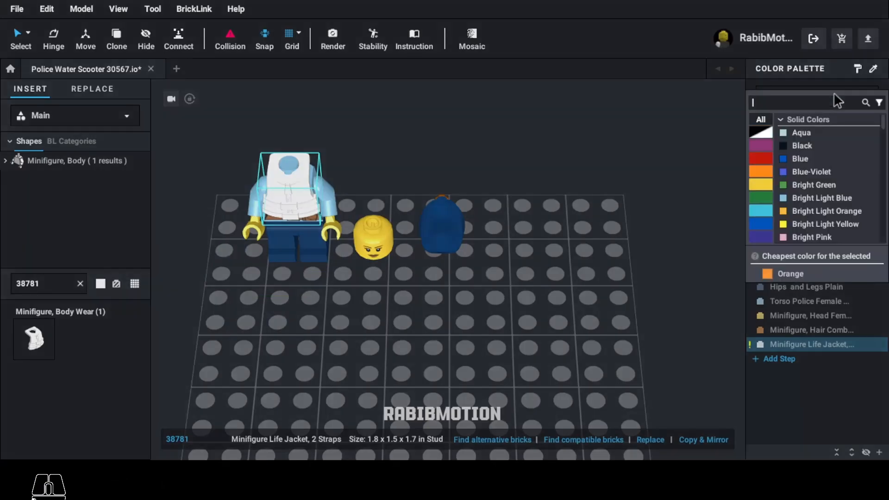
{"action": "type", "text": "orange"}
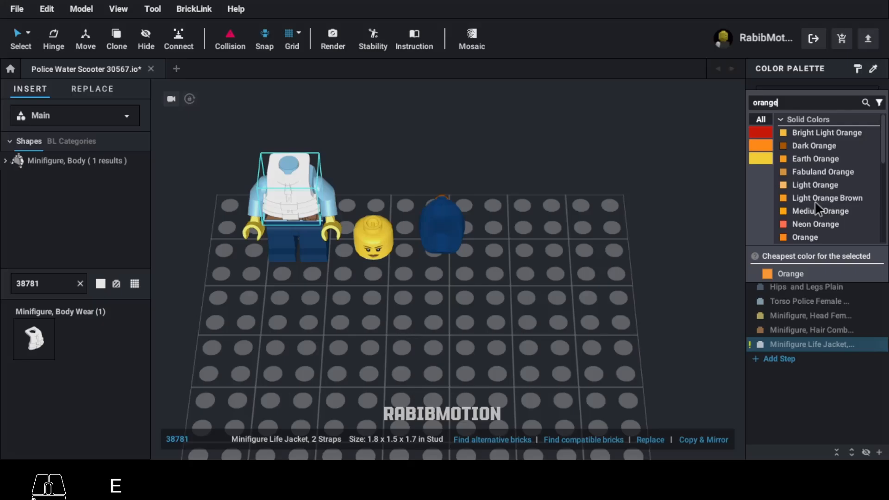
{"action": "left_click", "coordinate": [806, 236]}
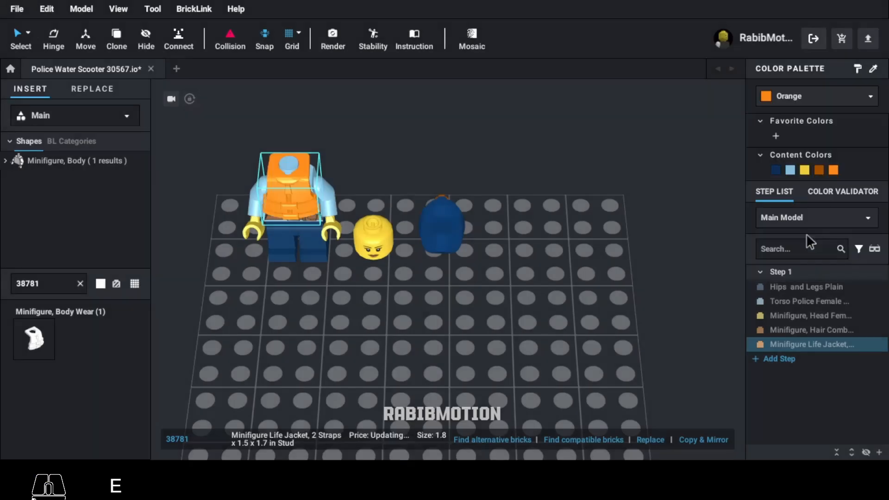
Step: Nudge the life jacket down in small increments until it rests on the torso's shoulders below the neck
{"action": "left_click", "coordinate": [445, 342]}
{"action": "right_click_drag", "start_coordinate": [445, 341], "coordinate": [427, 327]}
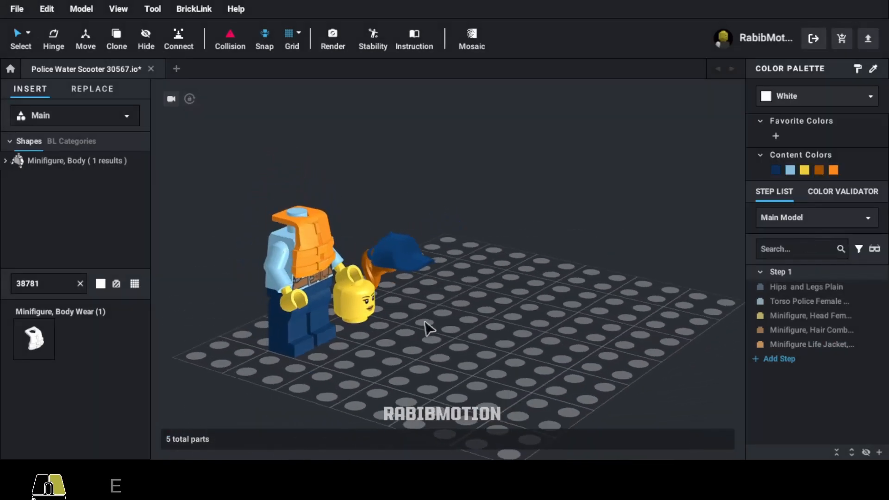
{"action": "left_click", "coordinate": [304, 245]}
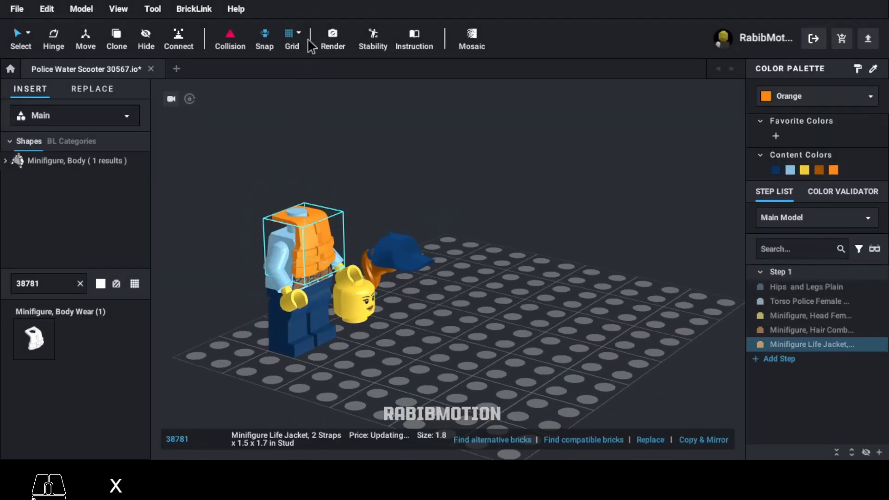
{"action": "left_click", "coordinate": [314, 256]}
{"action": "key", "text": "s"}
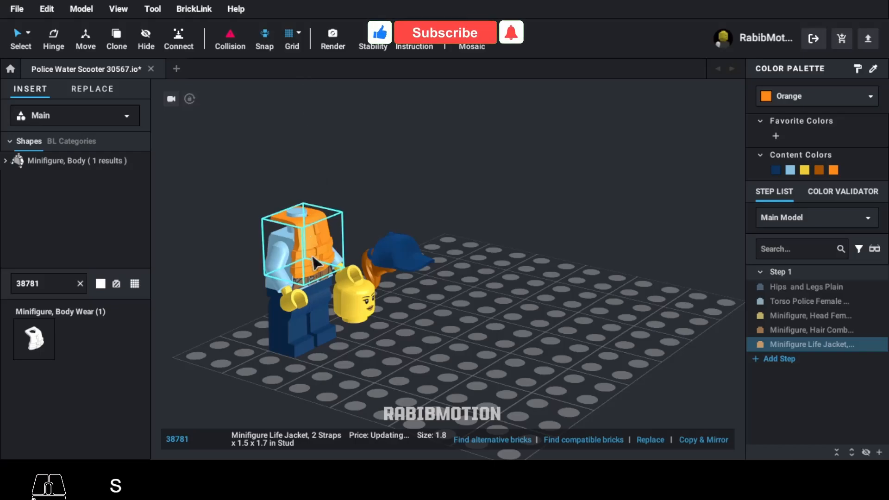
{"action": "key", "text": "d"}
{"action": "right_click_drag", "start_coordinate": [405, 318], "coordinate": [365, 327]}
{"action": "key", "text": "w"}
{"action": "key", "text": "d"}
{"action": "key", "text": "s"}
{"action": "key", "text": "s"}
{"action": "key", "text": "s"}
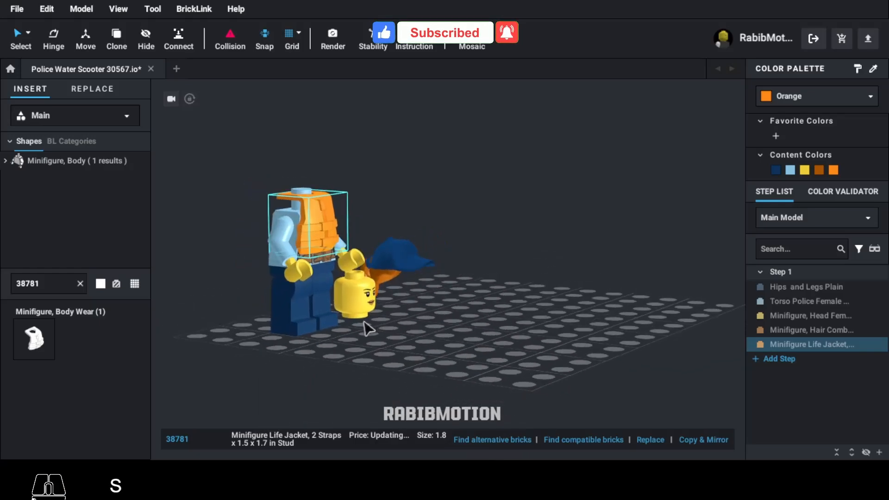
{"action": "key", "text": "s"}
{"action": "key", "text": "s"}
{"action": "key", "text": "s"}
{"action": "key", "text": "s"}
{"action": "key", "text": "s"}
{"action": "key", "text": "s"}
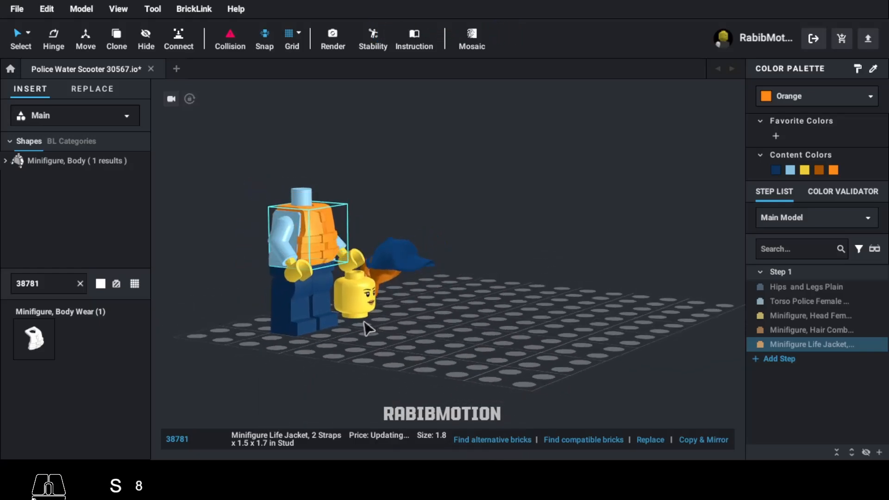
Step: Nudge the life jacket back up by two small increments on the torso and deselect it
{"action": "key", "text": "w"}
{"action": "key", "text": "w"}
{"action": "left_click", "coordinate": [399, 337]}
Step: Place the yellow head on the torso's neck and put the cap-and-hair piece on the head
{"action": "right_click_drag", "start_coordinate": [399, 338], "coordinate": [421, 350]}
{"action": "left_click_drag", "start_coordinate": [365, 282], "coordinate": [299, 216]}
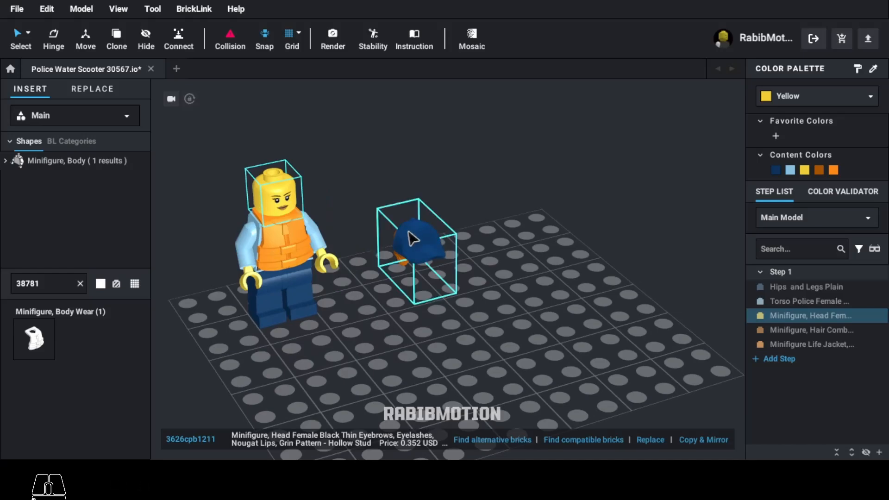
{"action": "left_click_drag", "start_coordinate": [416, 238], "coordinate": [277, 184]}
{"action": "left_click", "coordinate": [532, 348]}
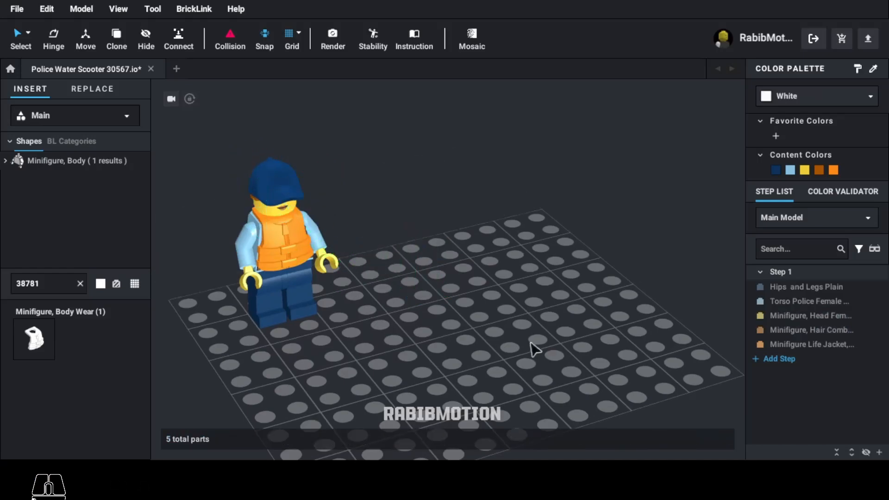
{"action": "right_click_drag", "start_coordinate": [532, 348], "coordinate": [514, 336]}
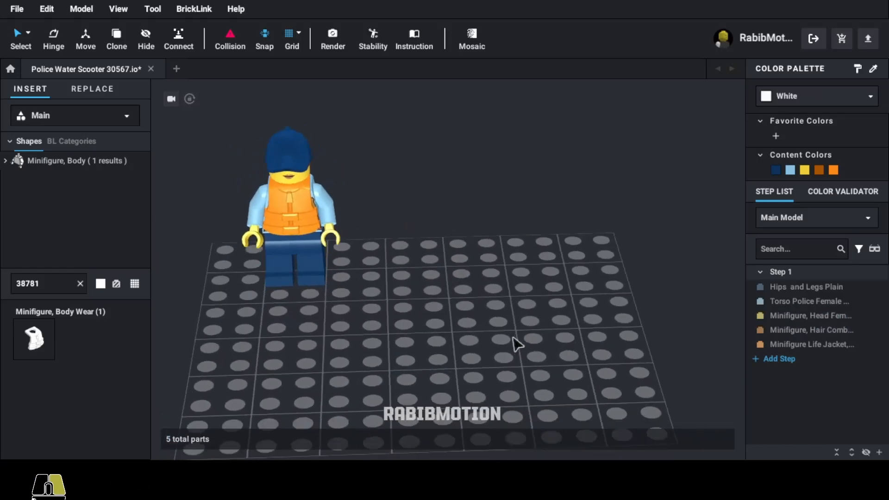
Step: Place inverted slope 72454 on the baseplate in front of the minifigure, off to one side, and colour it Dark Bluish Gray
{"action": "double_click", "coordinate": [68, 286]}
{"action": "type", "text": "72454"}
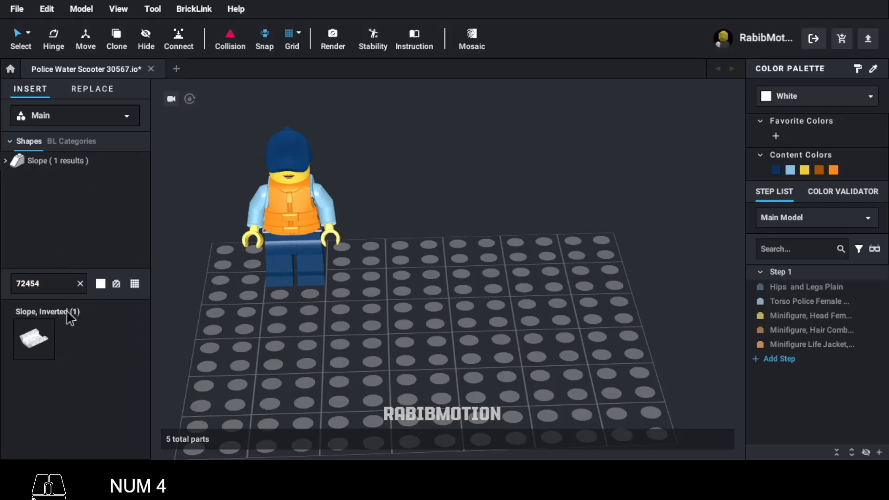
{"action": "left_click_drag", "start_coordinate": [44, 343], "coordinate": [524, 342]}
{"action": "left_click", "coordinate": [807, 98]}
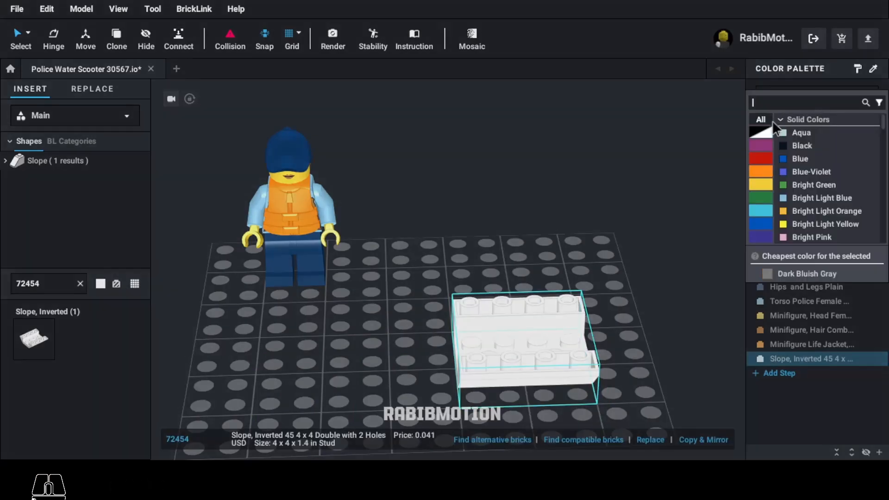
{"action": "left_click", "coordinate": [827, 159]}
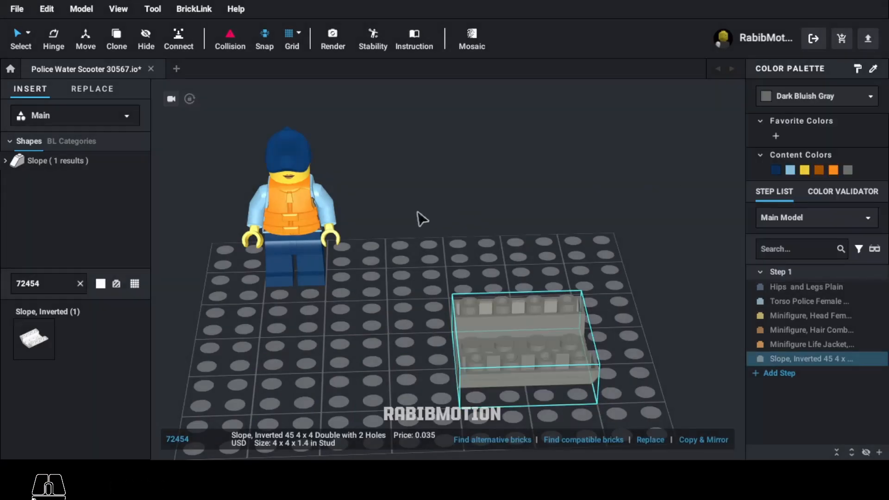
Step: Add wedge 43713, rotated to form the bow against the inverted slope's end, and colour it Dark Bluish Gray
{"action": "type", "text": "4371"}
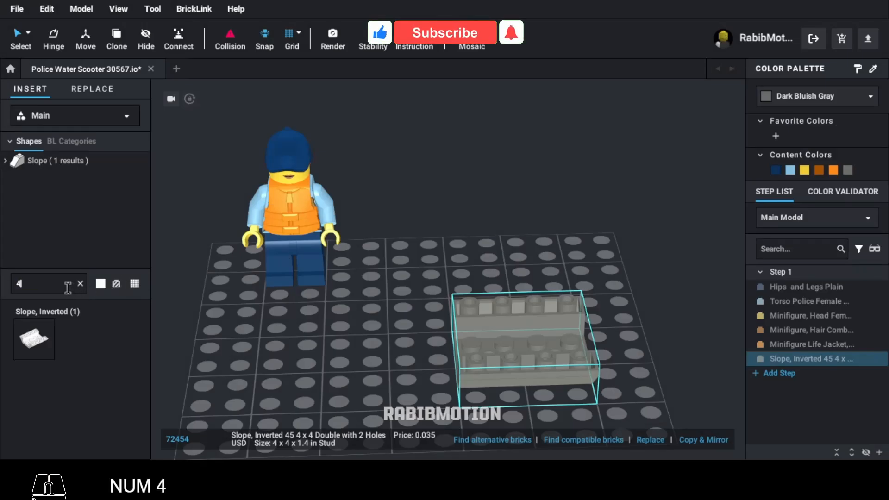
{"action": "type", "text": "3"}
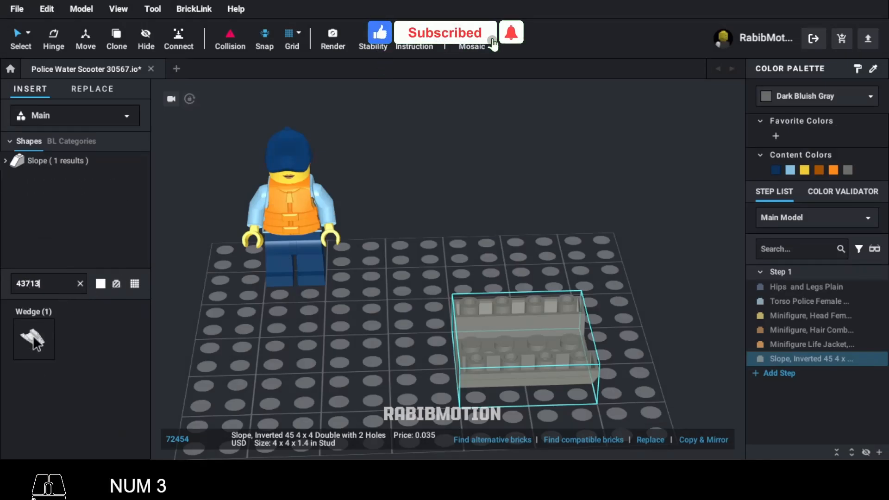
{"action": "left_click_drag", "start_coordinate": [32, 338], "coordinate": [430, 343]}
{"action": "key", "text": "Right"}
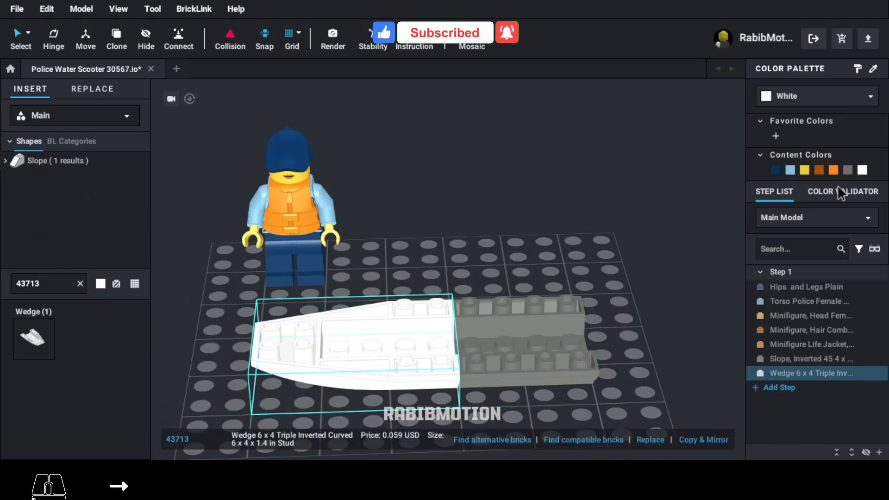
{"action": "left_click", "coordinate": [847, 170]}
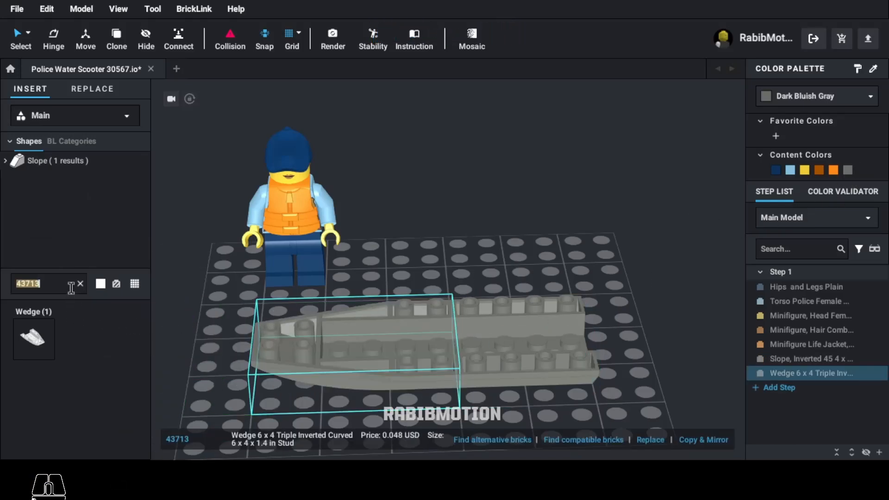
Step: Place 2 x 6 plate 3795 on the hull floor across the wedge and slope, and colour it Light Bluish Gray
{"action": "type", "text": "3795"}
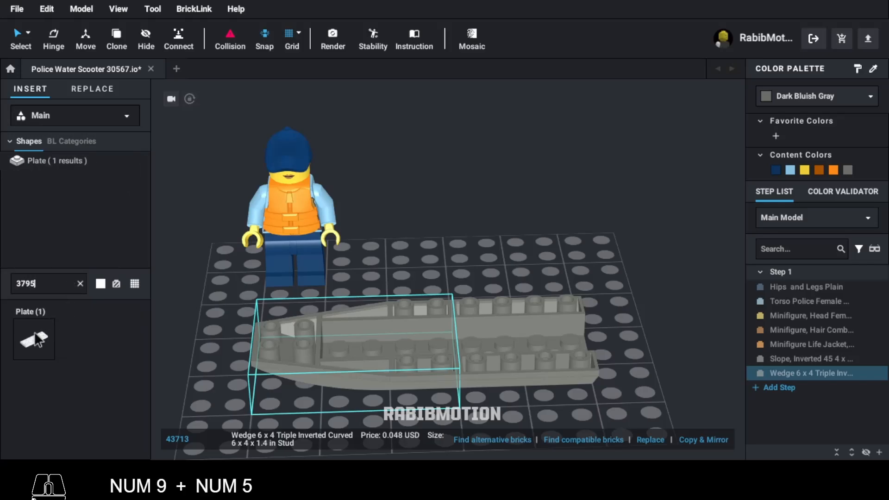
{"action": "left_click", "coordinate": [38, 340]}
{"action": "right_click_drag", "start_coordinate": [393, 349], "coordinate": [404, 370]}
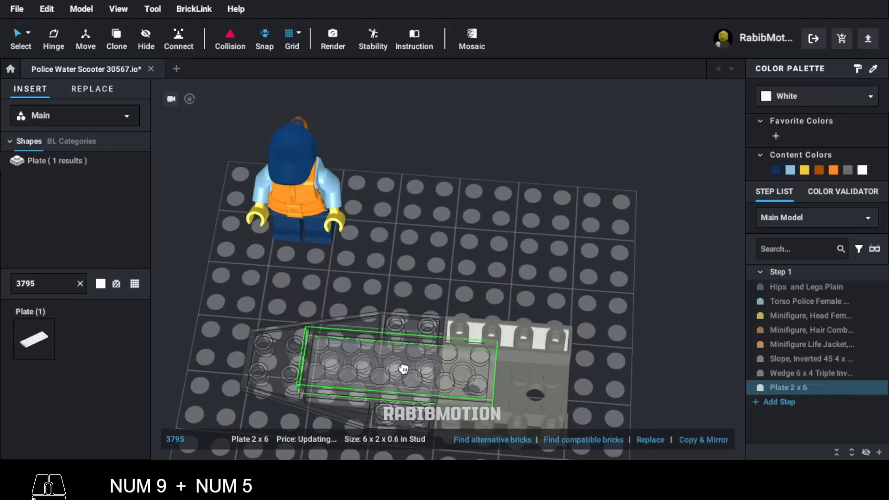
{"action": "left_click", "coordinate": [407, 372]}
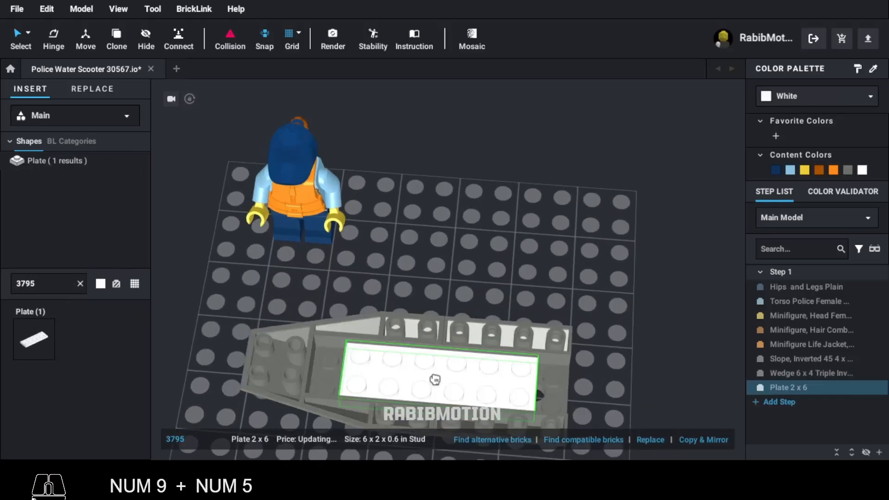
{"action": "left_click", "coordinate": [408, 374]}
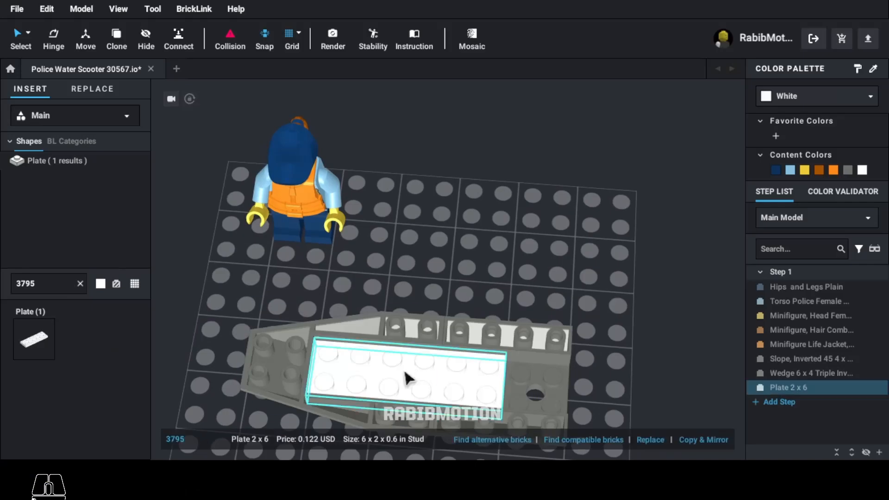
{"action": "left_click", "coordinate": [829, 97]}
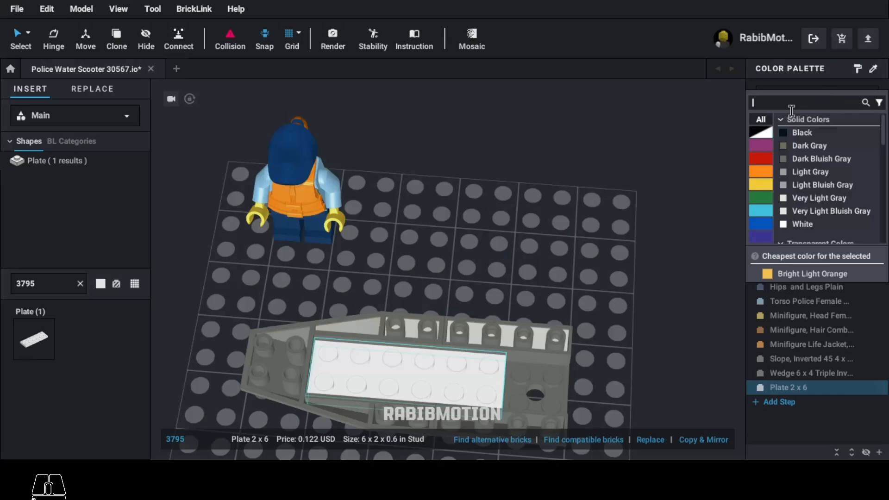
{"action": "left_click", "coordinate": [818, 185]}
Step: Place modified plate 99206 at the hull's stern behind the 2 x 6 plate, side studs facing backwards, and colour it Black
{"action": "right_click_drag", "start_coordinate": [619, 302], "coordinate": [623, 303]}
{"action": "scroll", "coordinate": [624, 302], "scroll_direction": "down", "scroll_amount": 1}
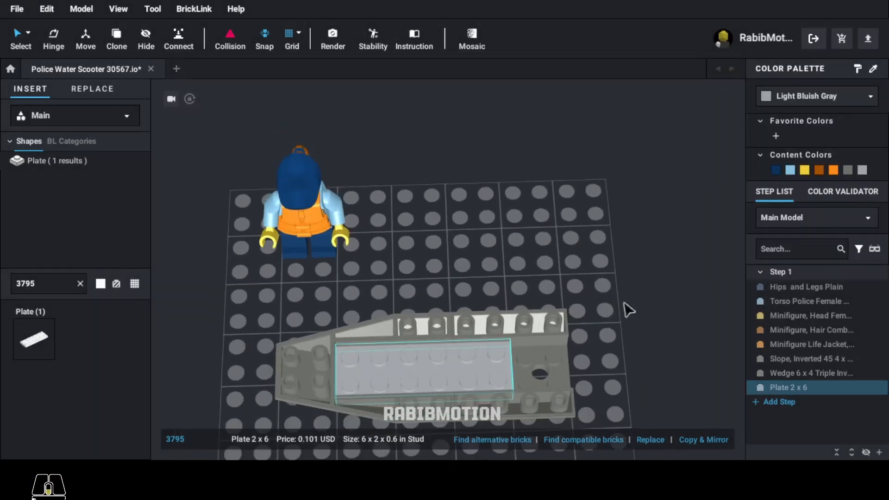
{"action": "scroll", "coordinate": [624, 303], "scroll_direction": "down", "scroll_amount": 2}
{"action": "middle_click_drag", "start_coordinate": [621, 307], "coordinate": [617, 255]}
{"action": "scroll", "coordinate": [616, 254], "scroll_direction": "up", "scroll_amount": 2}
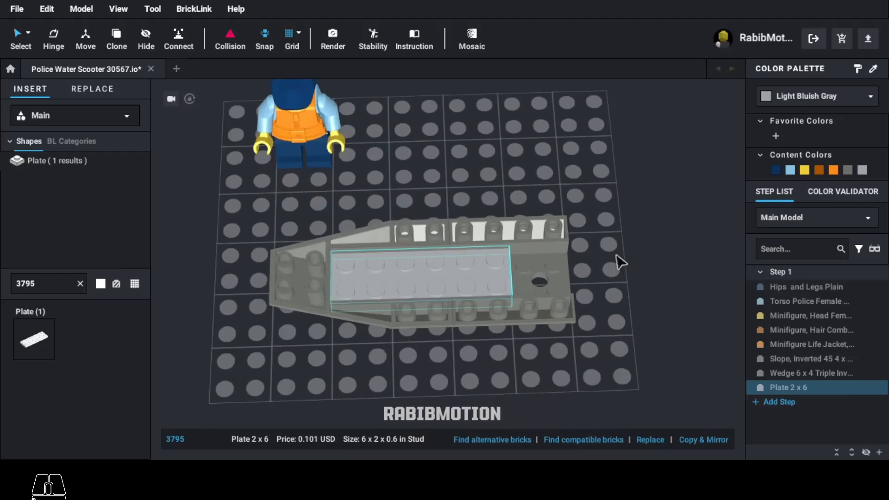
{"action": "type", "text": "99206"}
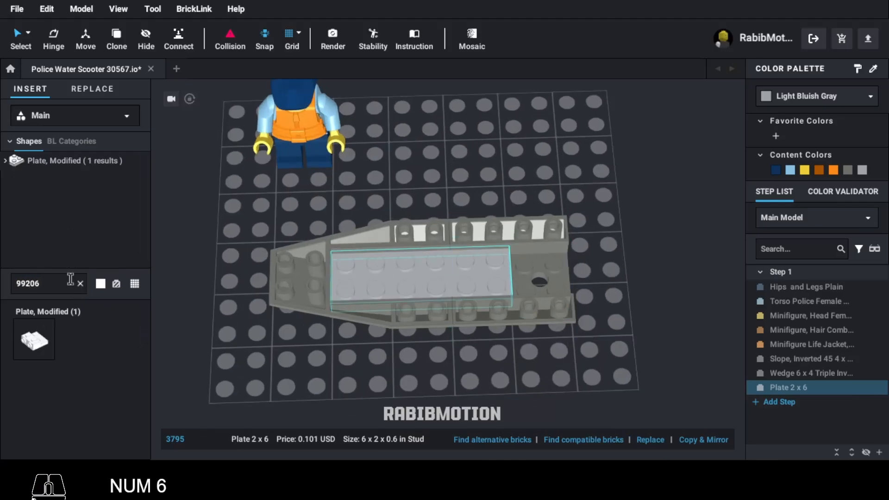
{"action": "left_click", "coordinate": [42, 335]}
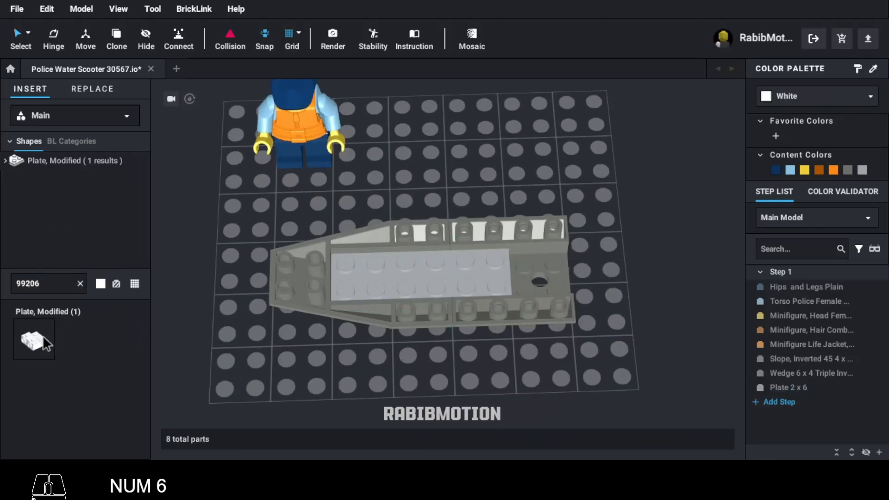
{"action": "key", "text": "Left"}
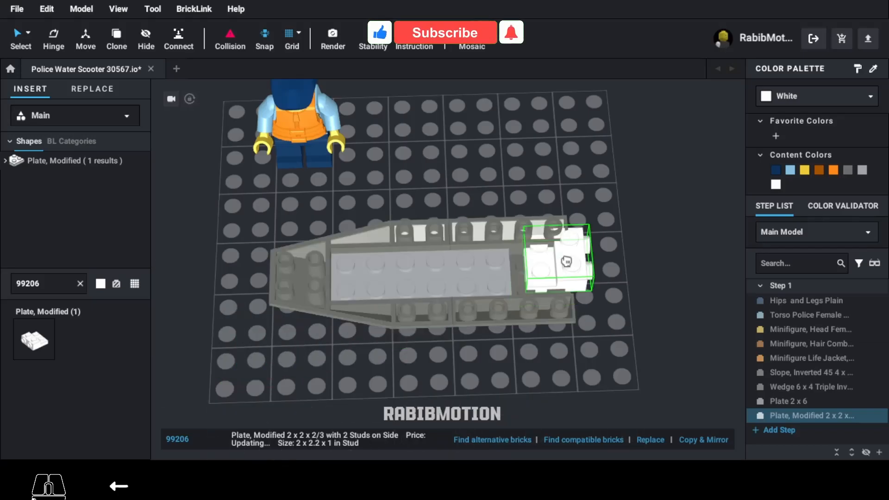
{"action": "left_click", "coordinate": [556, 271]}
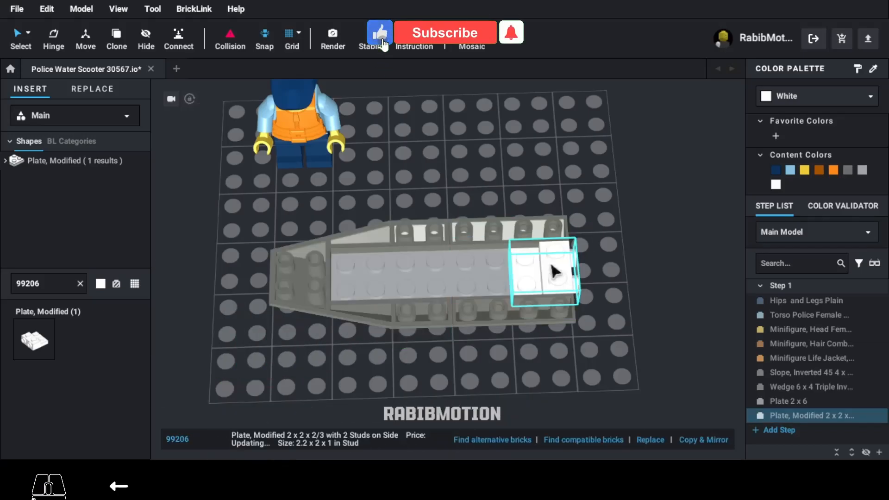
{"action": "left_click", "coordinate": [787, 97]}
{"action": "left_click", "coordinate": [792, 133]}
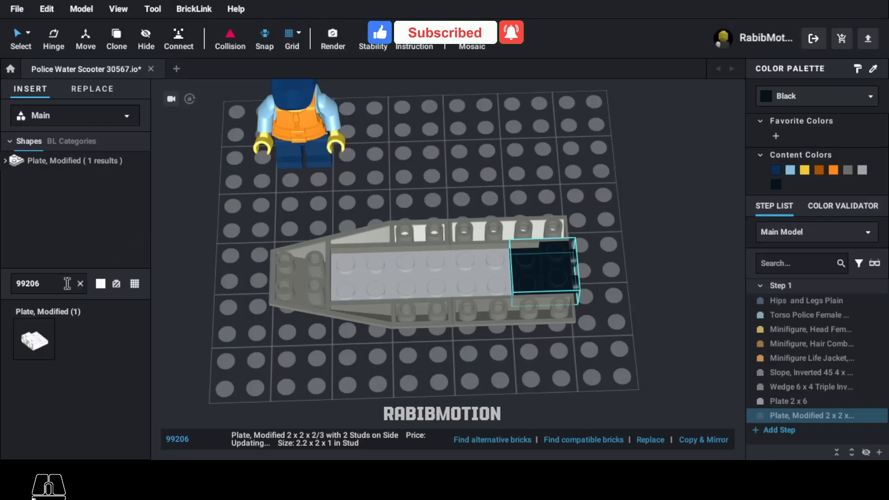
Step: Place 1 x 2 plate 3023 crosswise on the bow end of the 2 x 6 plate and colour it Blue
{"action": "type", "text": "3023"}
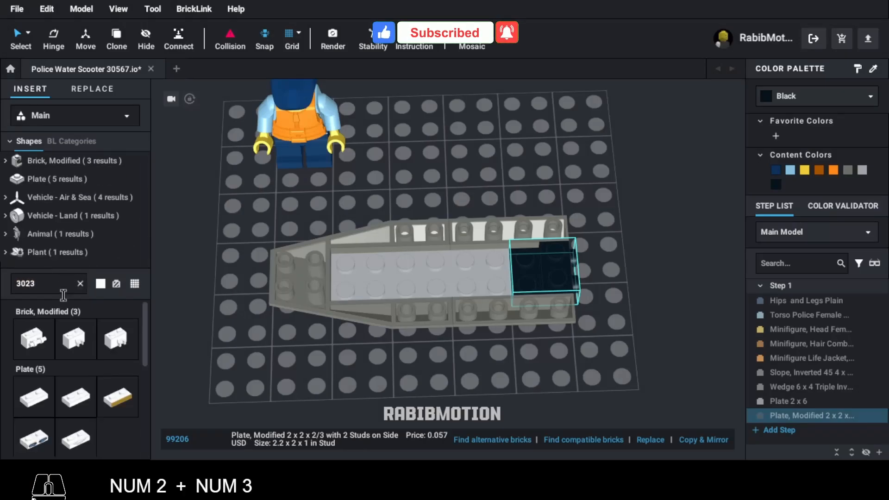
{"action": "left_click", "coordinate": [43, 388]}
{"action": "left_click_drag", "start_coordinate": [43, 387], "coordinate": [303, 366]}
{"action": "key", "text": "Right"}
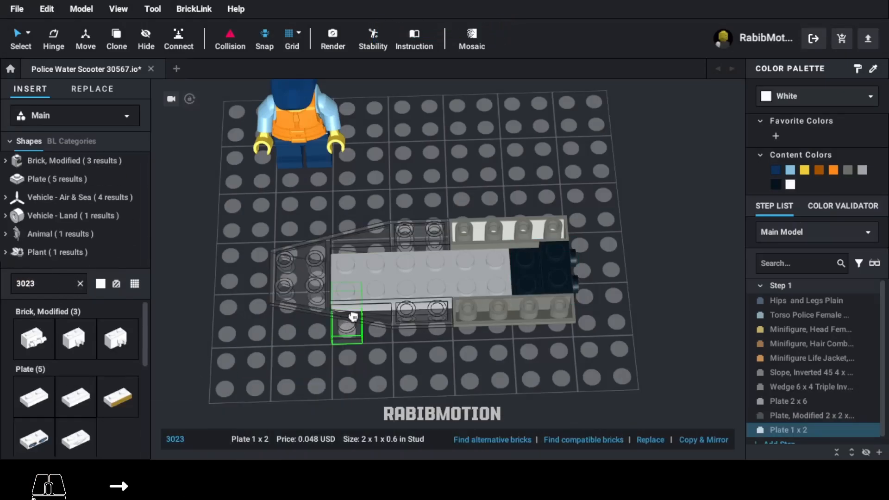
{"action": "left_click", "coordinate": [345, 276]}
{"action": "left_click", "coordinate": [815, 102]}
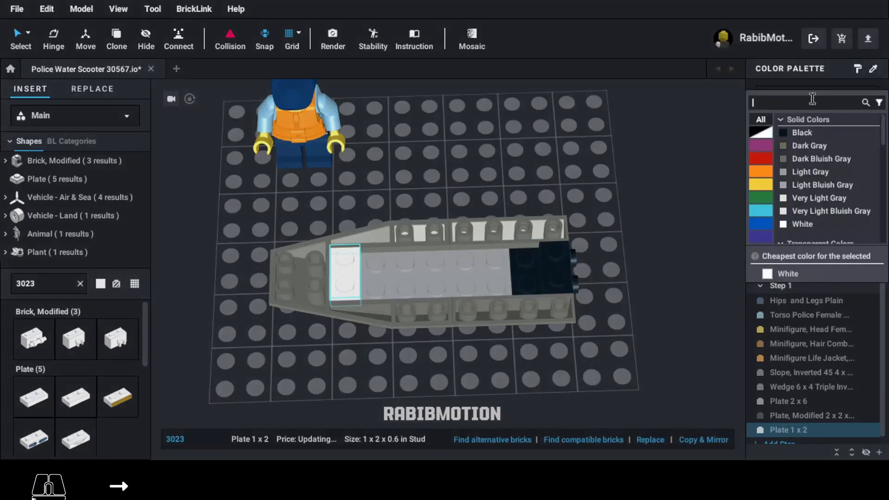
{"action": "type", "text": "blue"}
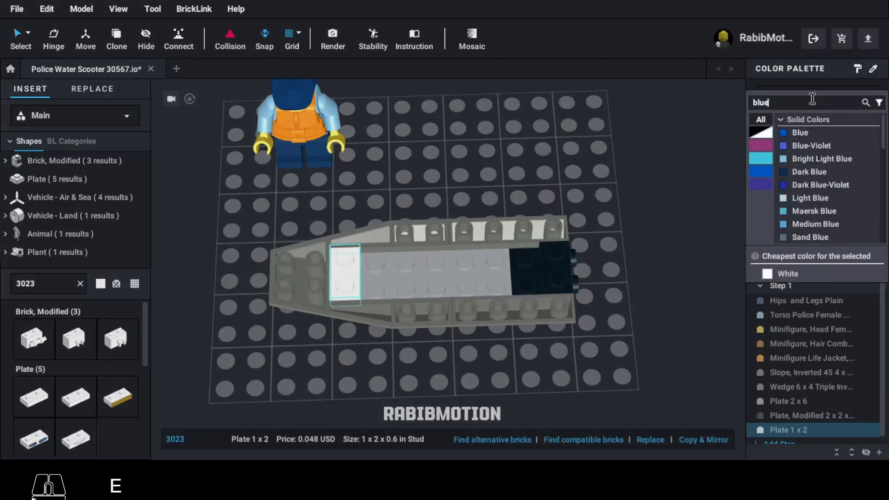
{"action": "left_click", "coordinate": [804, 131]}
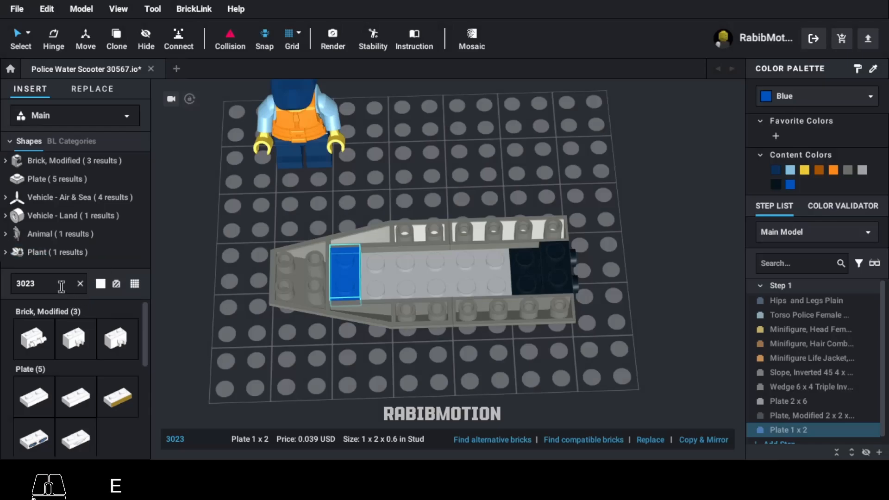
Step: Place modified plate 4623b directly behind the blue plate, bar arm pointing to the stern, and colour it Dark Bluish Gray
{"action": "type", "text": "4623b"}
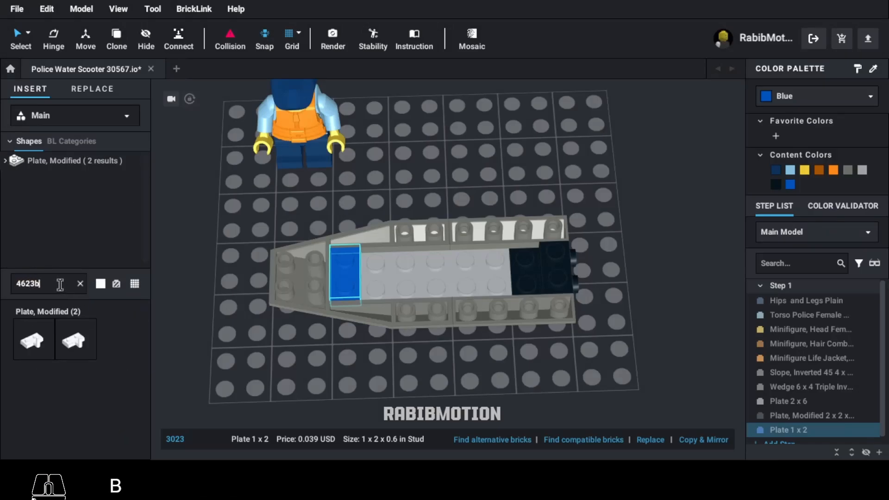
{"action": "left_click_drag", "start_coordinate": [32, 348], "coordinate": [407, 273]}
{"action": "key", "text": "Left"}
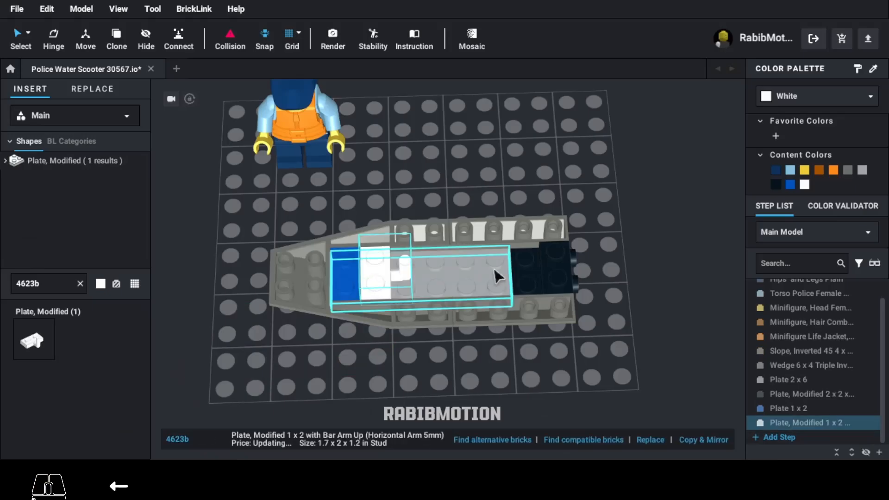
{"action": "left_click", "coordinate": [848, 170]}
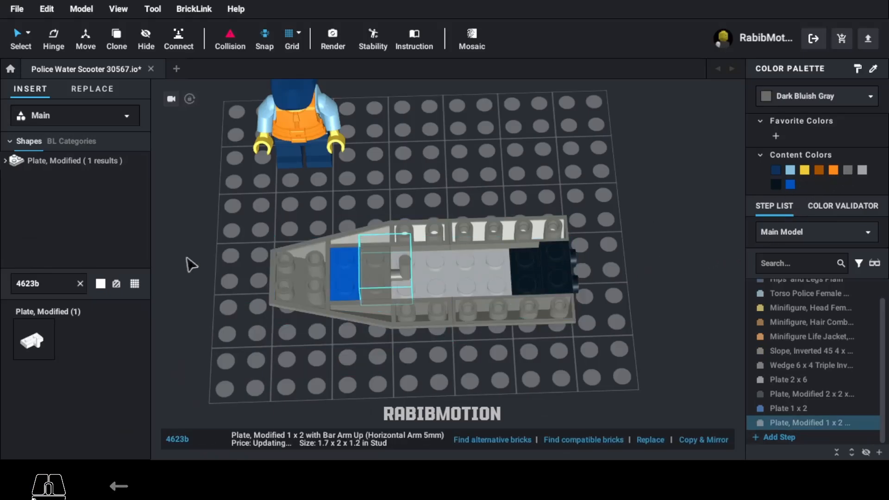
Step: Attach bar holder with clip 11090 upright on the bar arm of the modified plate and select it
{"action": "double_click", "coordinate": [49, 284]}
{"action": "type", "text": "11090"}
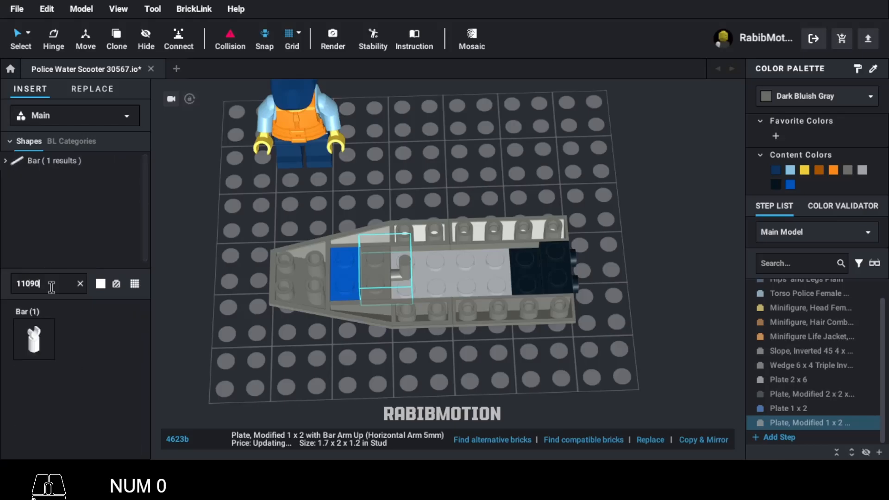
{"action": "left_click", "coordinate": [39, 338]}
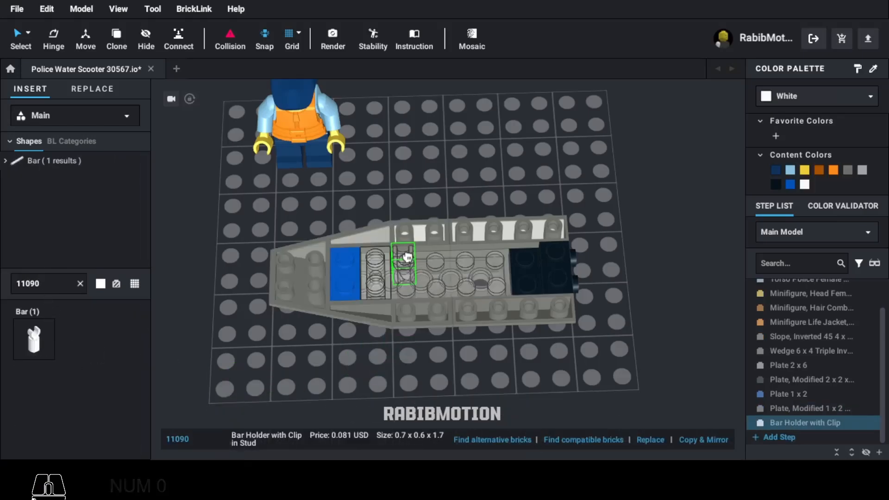
{"action": "left_click", "coordinate": [406, 252]}
{"action": "right_click_drag", "start_coordinate": [407, 251], "coordinate": [411, 239]}
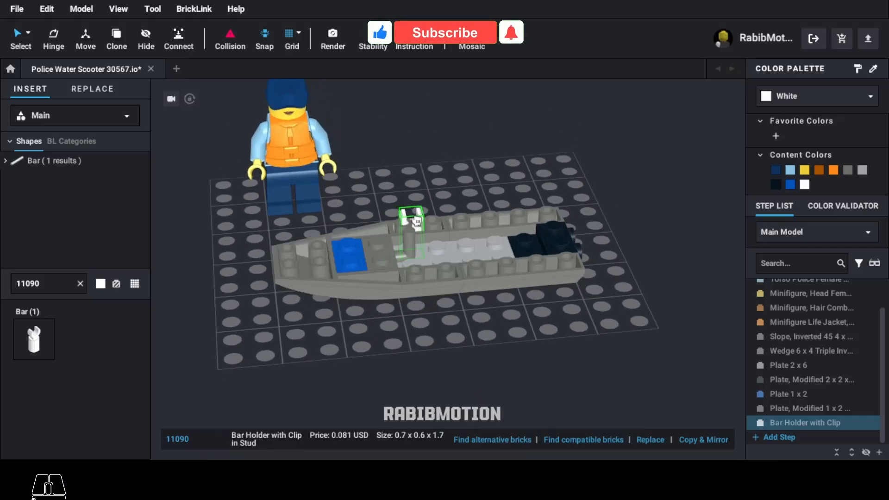
{"action": "left_click", "coordinate": [415, 222]}
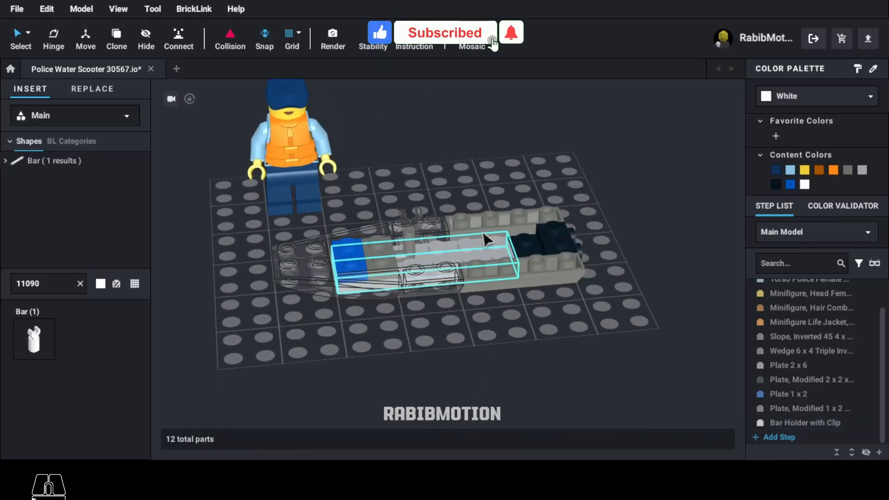
{"action": "left_click", "coordinate": [409, 228]}
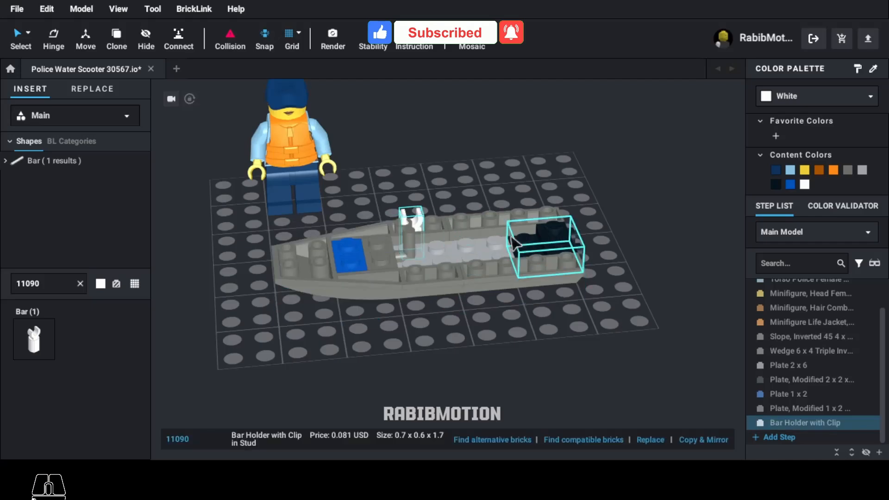
Step: Nudge the bar holder with clip upward out of the hull
{"action": "right_click_drag", "start_coordinate": [574, 327], "coordinate": [576, 309]}
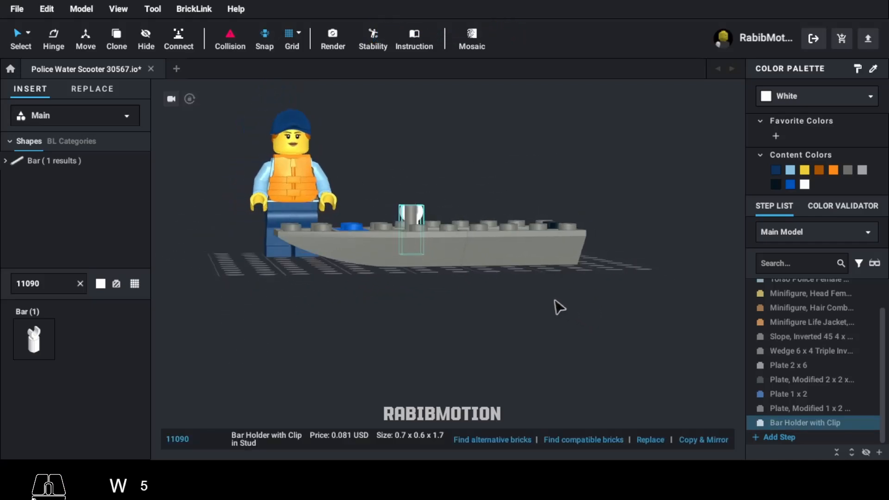
{"action": "key", "text": "w"}
{"action": "key", "text": "w"}
{"action": "key", "text": "w"}
{"action": "key", "text": "w"}
{"action": "key", "text": "w"}
{"action": "key", "text": "w"}
{"action": "key", "text": "w"}
{"action": "key", "text": "w"}
{"action": "key", "text": "w"}
{"action": "key", "text": "w"}
{"action": "key", "text": "w"}
{"action": "key", "text": "w"}
{"action": "key", "text": "w"}
Step: Shift the bar holder sideways from the hull's edge toward the upright bar of the modified plate
{"action": "right_click_drag", "start_coordinate": [559, 306], "coordinate": [609, 313]}
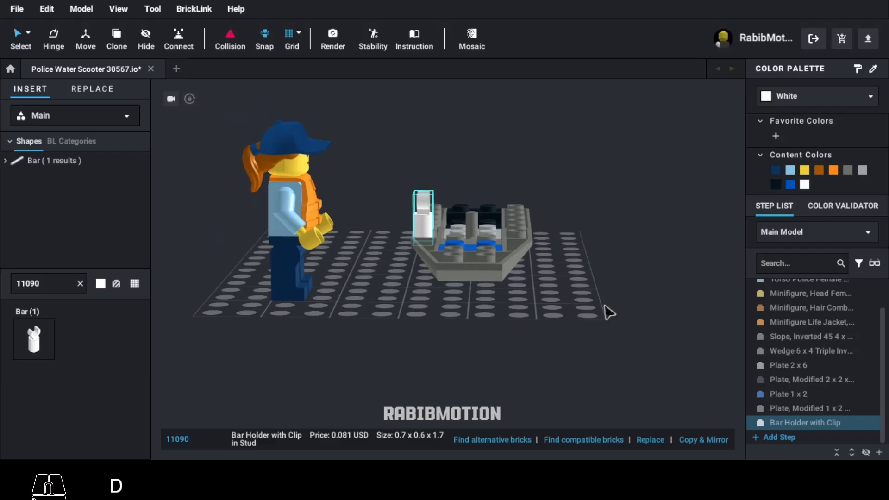
{"action": "key", "text": "d"}
{"action": "key", "text": "d"}
{"action": "key", "text": "d"}
{"action": "key", "text": "d"}
{"action": "key", "text": "d"}
{"action": "key", "text": "d"}
{"action": "key", "text": "d"}
{"action": "key", "text": "d"}
{"action": "key", "text": "d"}
{"action": "key", "text": "d"}
{"action": "key", "text": "d"}
{"action": "key", "text": "d"}
{"action": "key", "text": "d"}
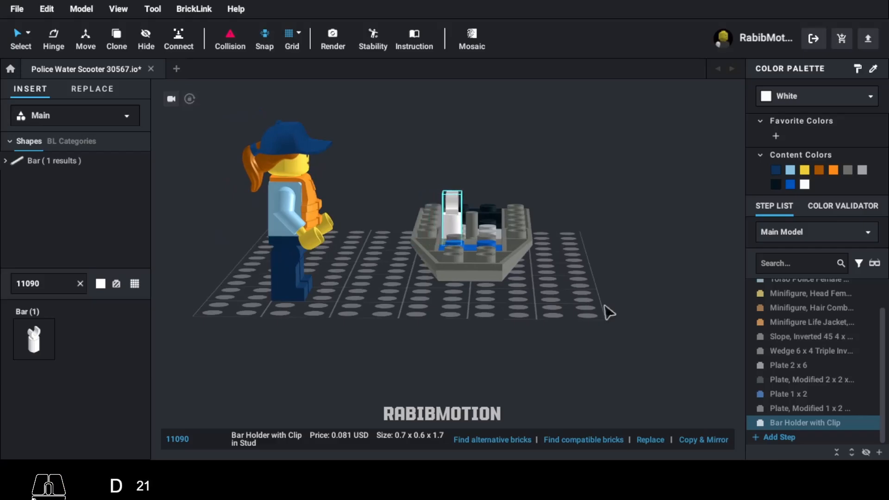
{"action": "key", "text": "d"}
{"action": "key", "text": "d"}
{"action": "key", "text": "d"}
{"action": "key", "text": "d"}
{"action": "key", "text": "d"}
{"action": "key", "text": "d"}
{"action": "key", "text": "d"}
{"action": "key", "text": "d"}
{"action": "key", "text": "d"}
{"action": "key", "text": "d"}
{"action": "key", "text": "d"}
Step: Fine-tune the bar holder's crosswise position so it lines up with the modified plate's upright bar
{"action": "right_click_drag", "start_coordinate": [609, 312], "coordinate": [559, 320]}
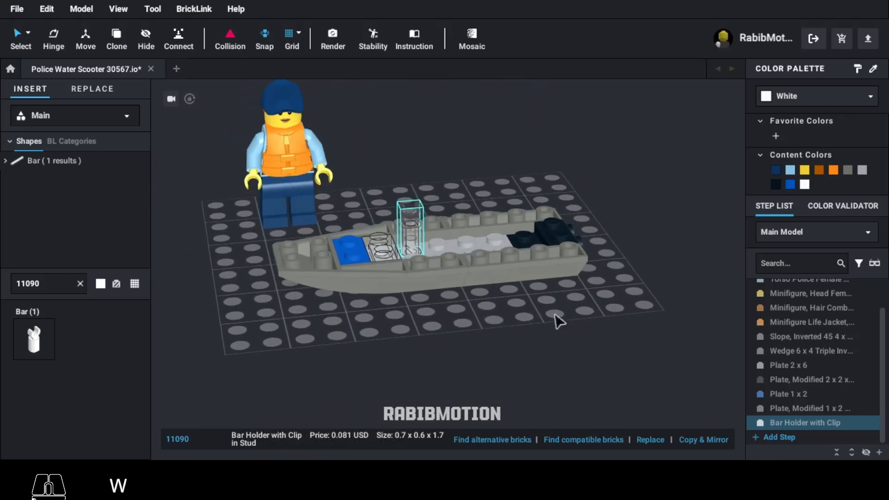
{"action": "key", "text": "w"}
{"action": "key", "text": "w"}
{"action": "right_click", "coordinate": [557, 320]}
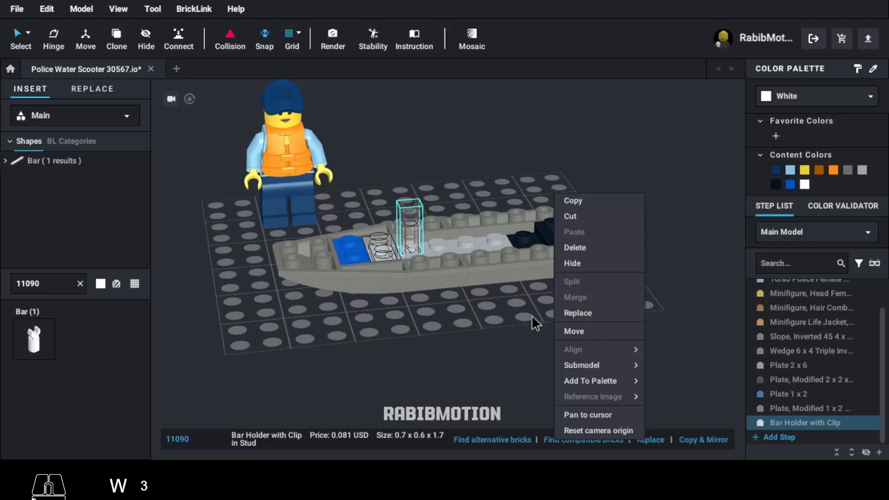
{"action": "left_click", "coordinate": [534, 323]}
{"action": "key", "text": "s"}
{"action": "key", "text": "s"}
{"action": "key", "text": "s"}
{"action": "key", "text": "s"}
{"action": "key", "text": "s"}
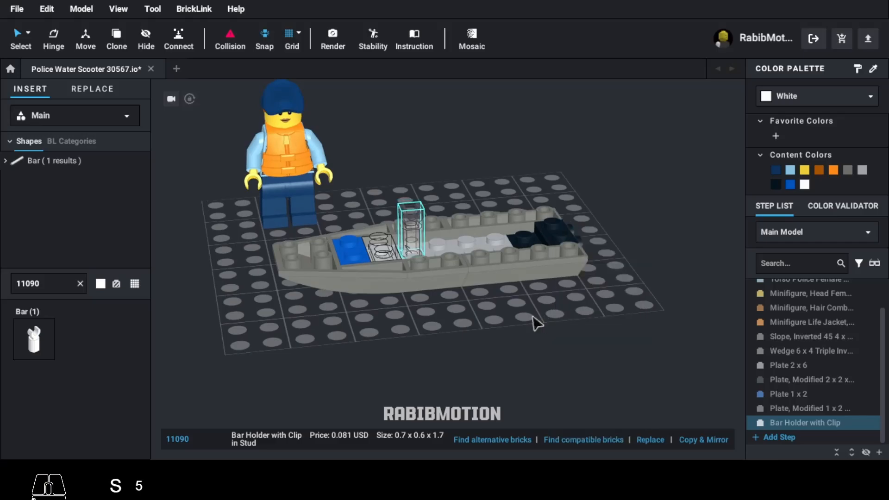
Step: Raise the bar holder until its body sits near the tip of the modified plate's upright bar
{"action": "right_click_drag", "start_coordinate": [533, 323], "coordinate": [537, 313]}
{"action": "key", "text": "w"}
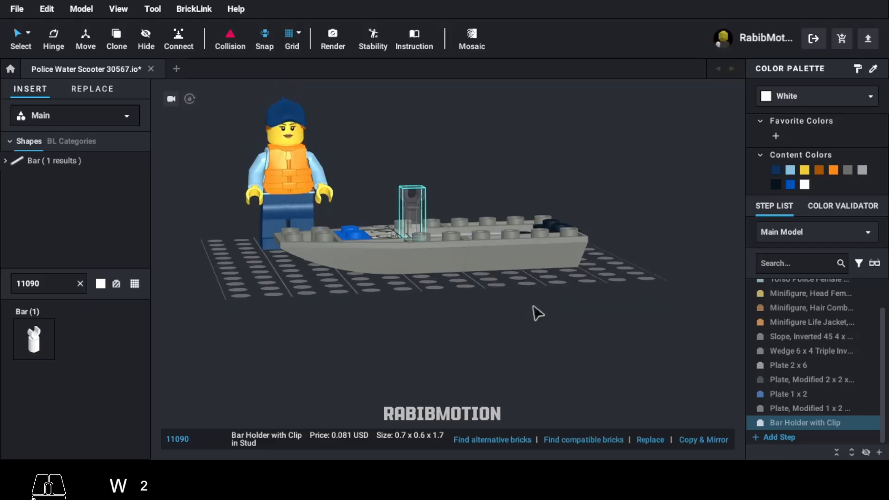
{"action": "key", "text": "w"}
{"action": "key", "text": "w"}
{"action": "key", "text": "w"}
{"action": "key", "text": "w"}
{"action": "key", "text": "w"}
{"action": "key", "text": "w"}
{"action": "key", "text": "w"}
{"action": "key", "text": "w"}
{"action": "key", "text": "w"}
{"action": "key", "text": "w"}
{"action": "key", "text": "w"}
{"action": "key", "text": "w"}
{"action": "key", "text": "w"}
{"action": "key", "text": "w"}
{"action": "key", "text": "w"}
{"action": "key", "text": "w"}
{"action": "key", "text": "w"}
{"action": "key", "text": "w"}
{"action": "key", "text": "w"}
{"action": "key", "text": "w"}
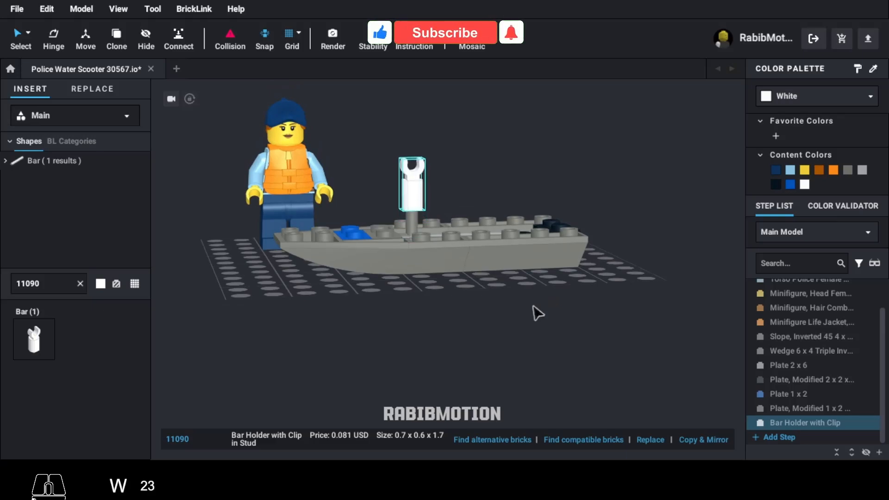
Step: Center the bar holder on the upright bar, lower it slightly into its seated height and deselect it
{"action": "right_click_drag", "start_coordinate": [537, 314], "coordinate": [573, 314]}
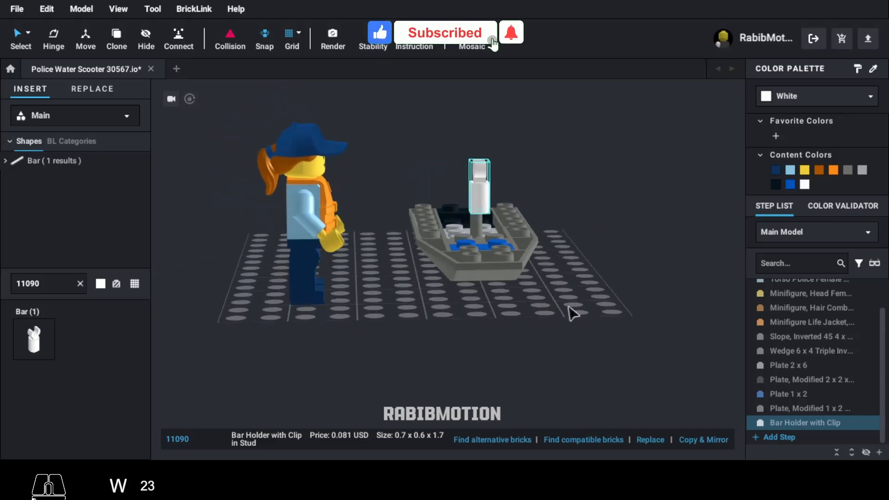
{"action": "key", "text": "a"}
{"action": "key", "text": "a"}
{"action": "right_click_drag", "start_coordinate": [571, 311], "coordinate": [533, 306]}
{"action": "key", "text": "s"}
{"action": "key", "text": "s"}
{"action": "key", "text": "s"}
{"action": "key", "text": "s"}
{"action": "key", "text": "s"}
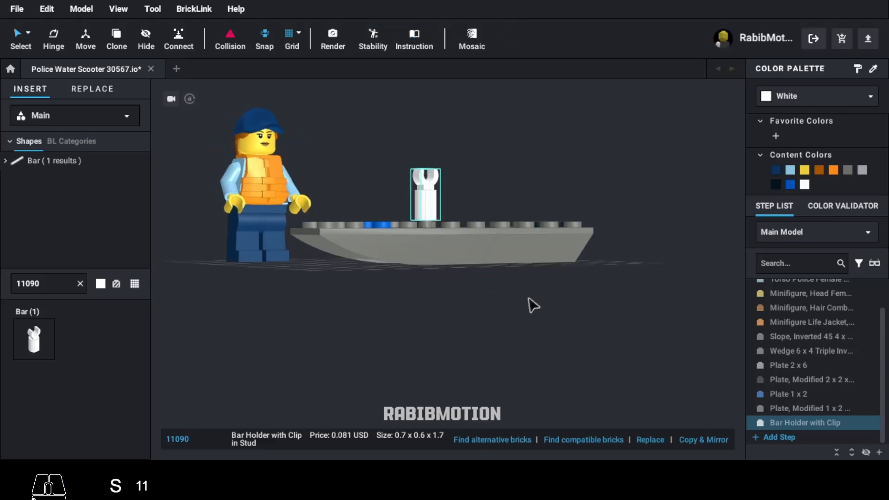
{"action": "key", "text": "s"}
{"action": "key", "text": "w"}
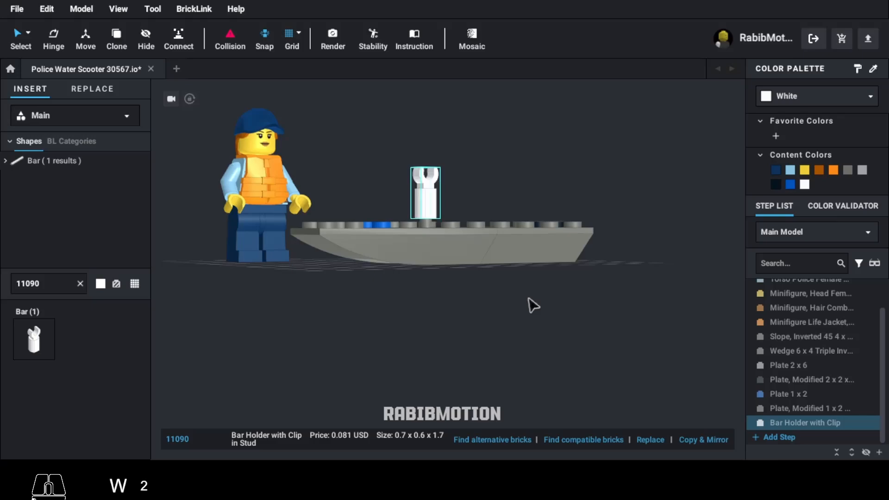
{"action": "left_click", "coordinate": [534, 306]}
Step: Colour the bar holder with clip Dark Bluish Gray
{"action": "right_click_drag", "start_coordinate": [531, 283], "coordinate": [620, 310]}
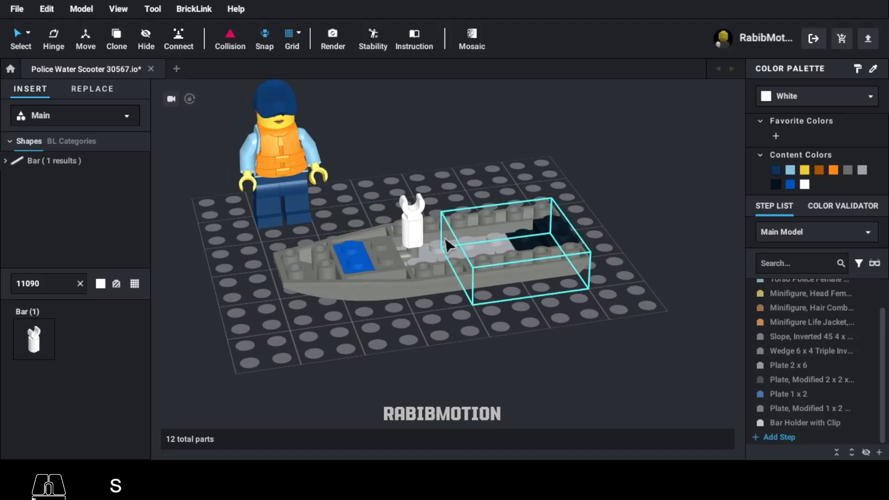
{"action": "left_click", "coordinate": [412, 222]}
{"action": "left_click", "coordinate": [848, 170]}
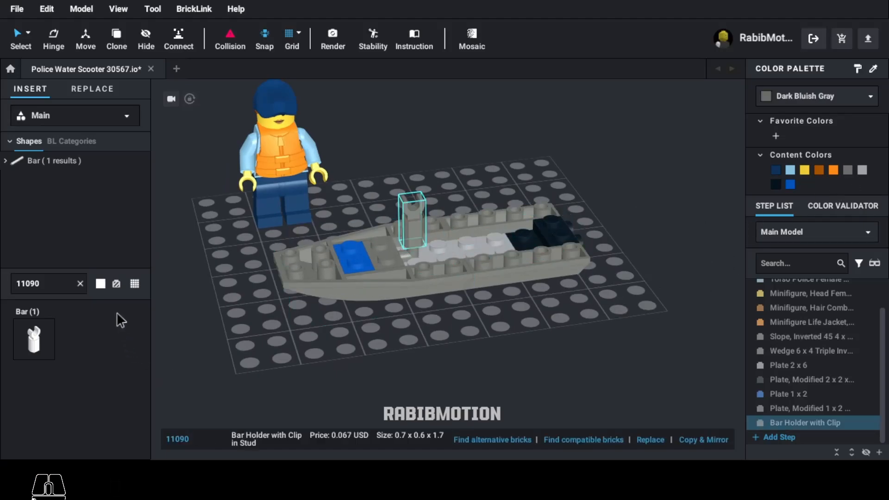
Step: Place 2 x 2 plate 3022 across the joint of the 2 x 6 plate and the black stern plate, and colour it Tan
{"action": "left_click", "coordinate": [69, 286]}
{"action": "type", "text": "3022"}
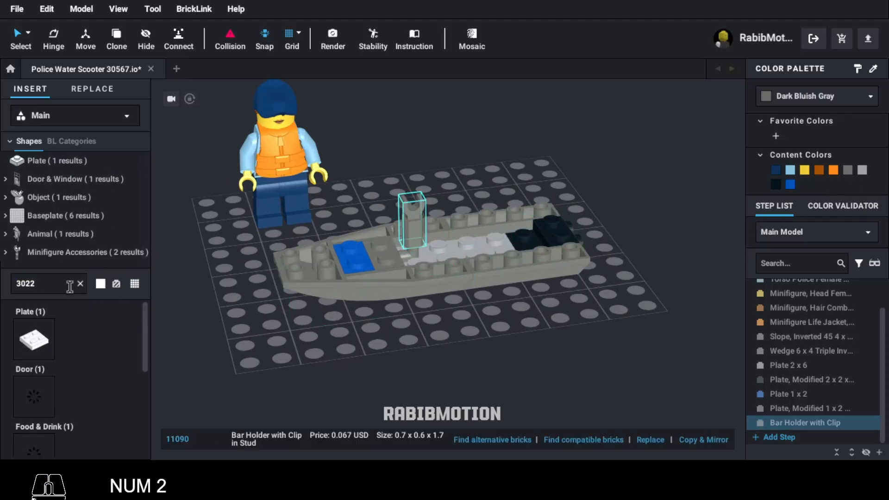
{"action": "left_click", "coordinate": [34, 341]}
{"action": "left_click", "coordinate": [508, 248]}
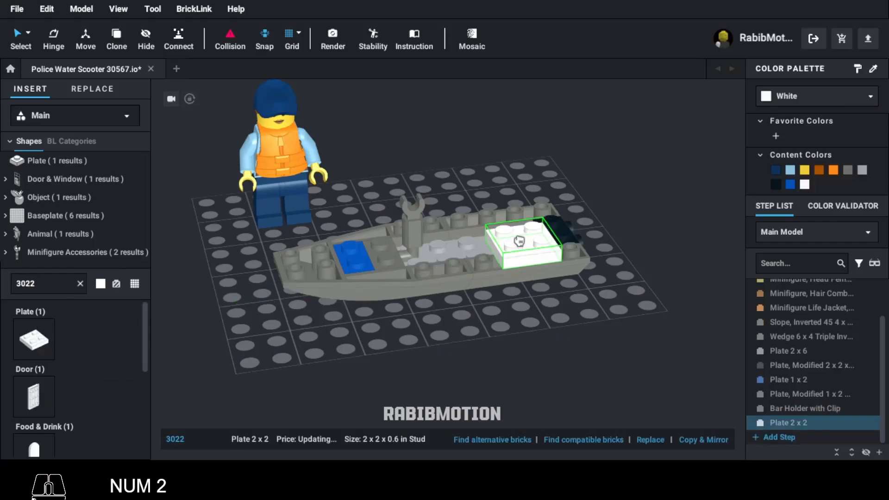
{"action": "left_click_drag", "start_coordinate": [514, 245], "coordinate": [513, 231]}
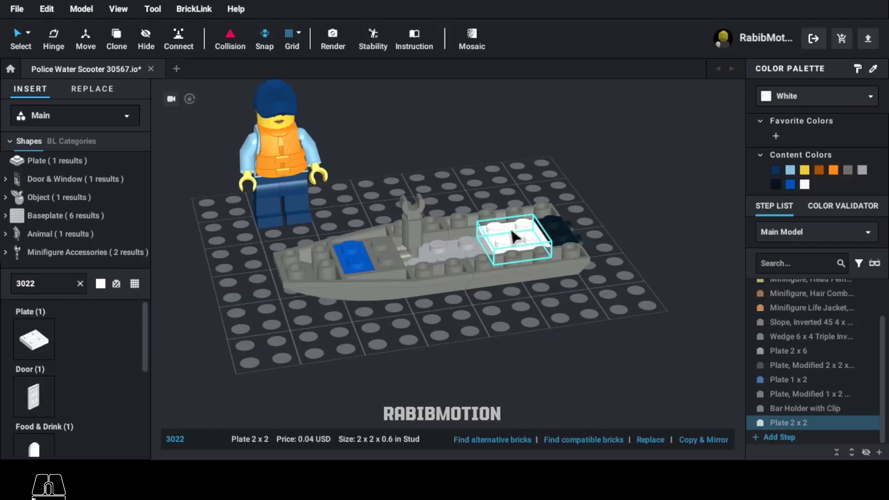
{"action": "left_click", "coordinate": [815, 98]}
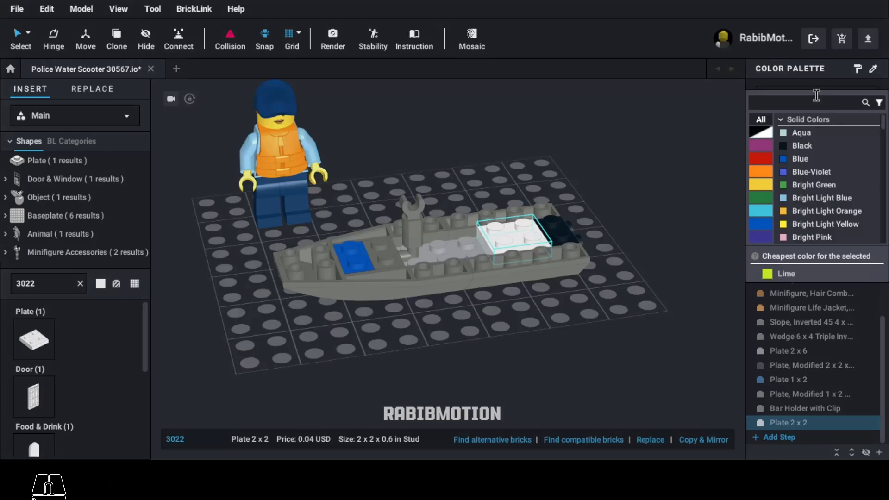
{"action": "type", "text": "tan"}
{"action": "left_click", "coordinate": [797, 159]}
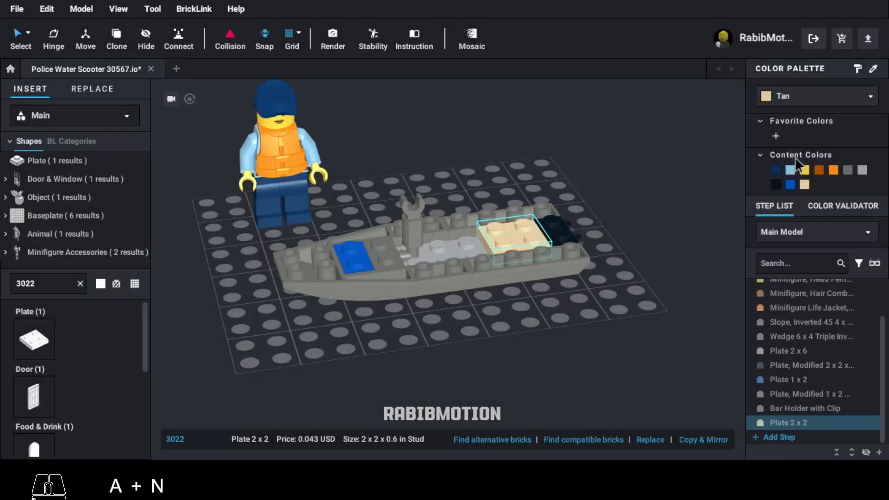
Step: Place 1 x 3 plate 3623 lengthwise on the hull's port edge, leaving two edge studs free at the stern, and colour it Bright Light Yellow
{"action": "type", "text": "3623"}
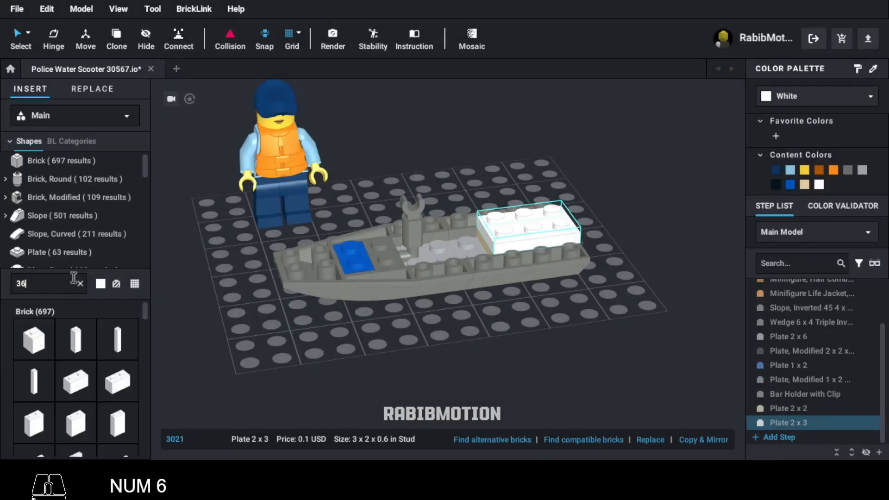
{"action": "left_click", "coordinate": [41, 330]}
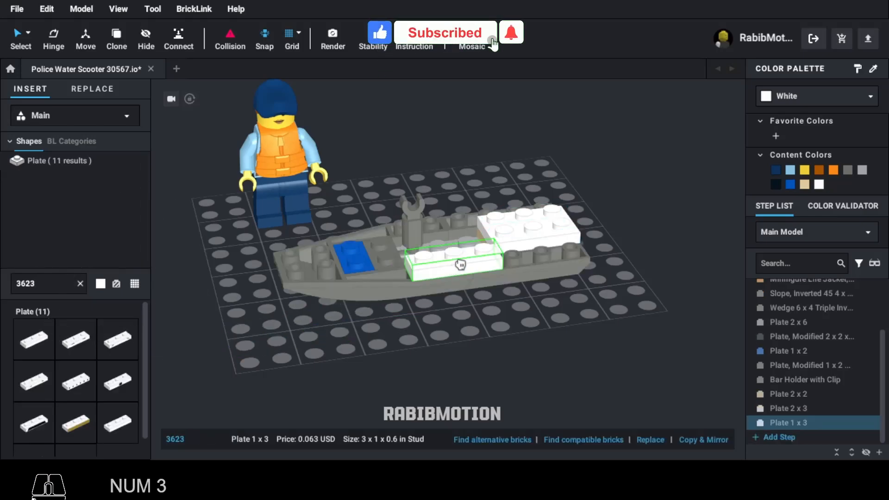
{"action": "left_click", "coordinate": [490, 261]}
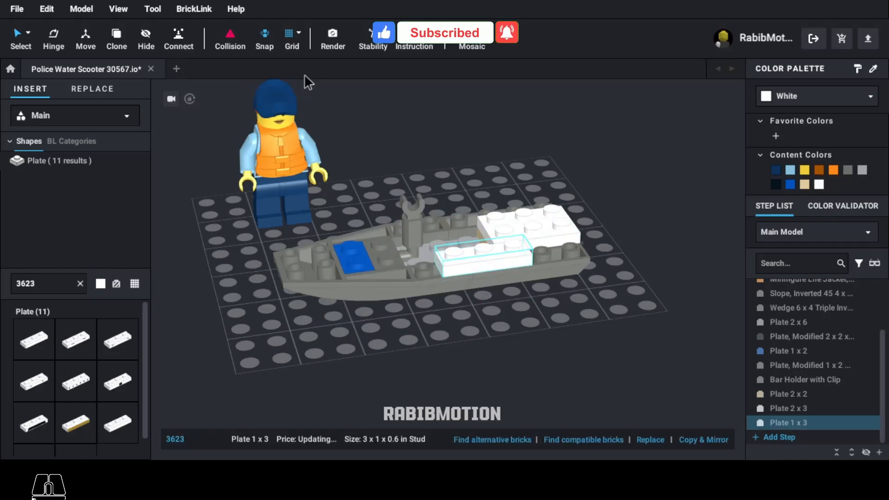
{"action": "left_click", "coordinate": [802, 98]}
{"action": "type", "text": "brigh"}
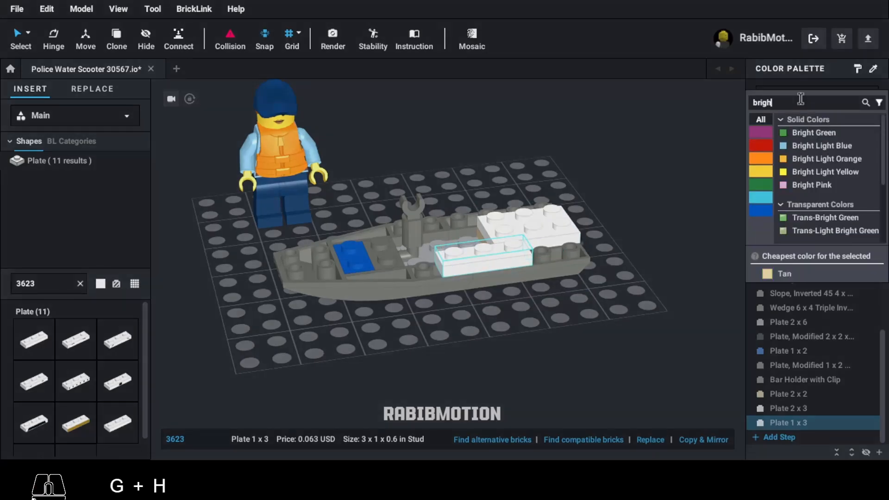
{"action": "type", "text": "t light "}
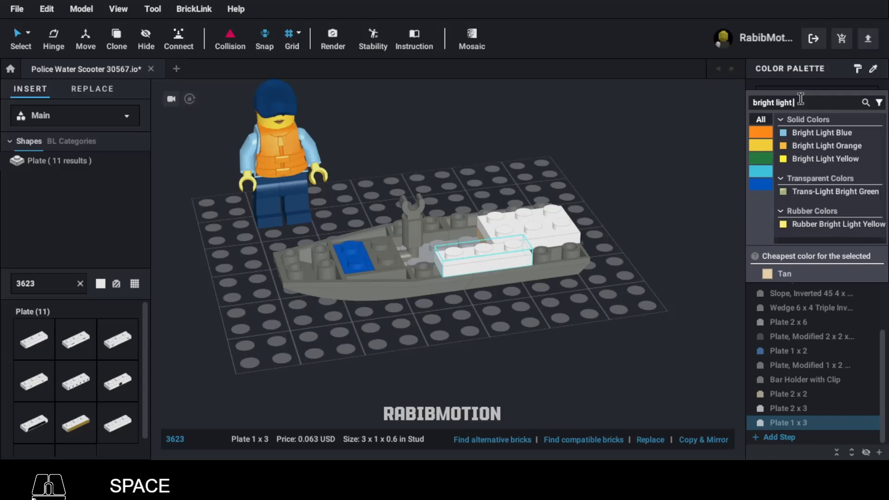
{"action": "type", "text": "ye"}
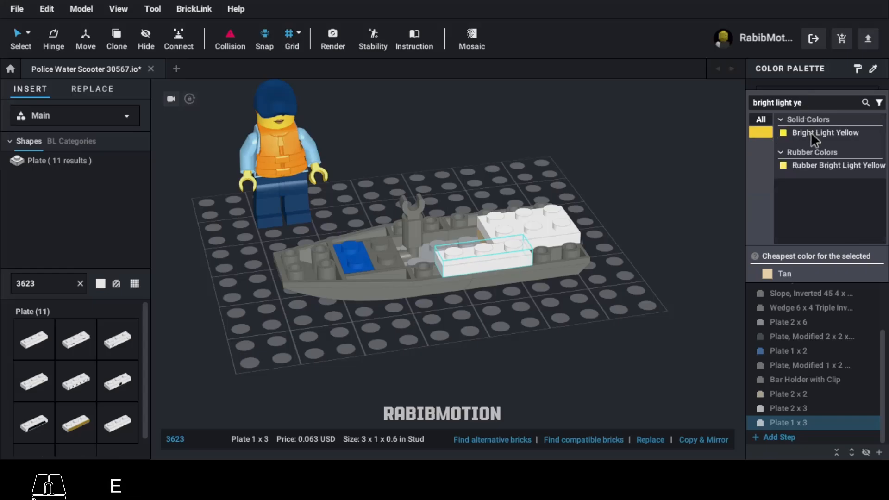
{"action": "left_click", "coordinate": [814, 136]}
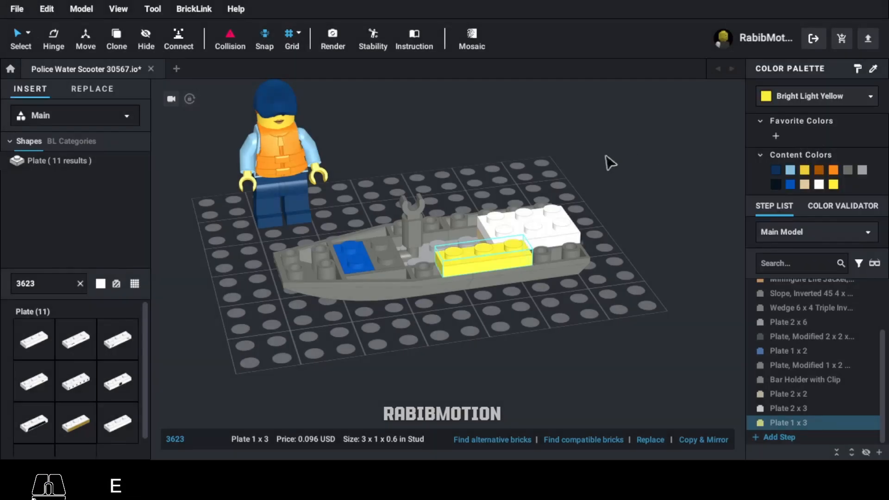
Step: Place modified clip plate 11476 on the yellow plate's two bow-side studs, clip facing outward, and colour it Light Bluish Gray
{"action": "left_click", "coordinate": [70, 286]}
{"action": "type", "text": "11476"}
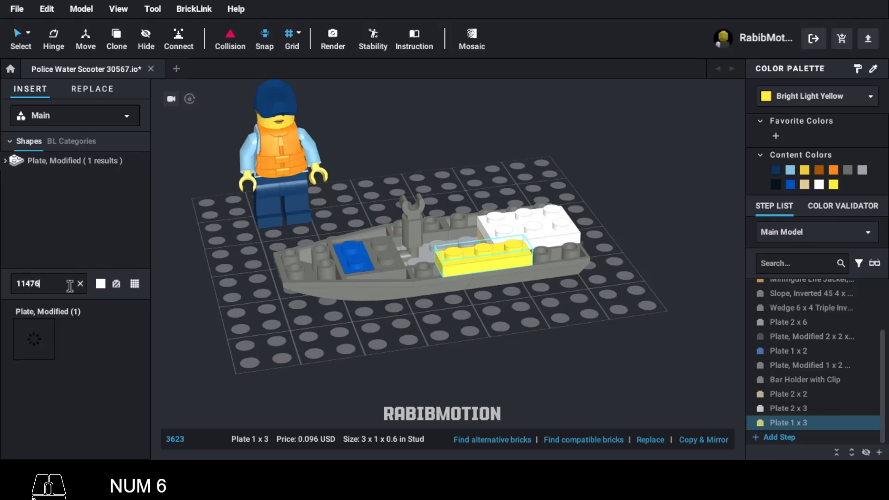
{"action": "left_click_drag", "start_coordinate": [54, 328], "coordinate": [463, 264]}
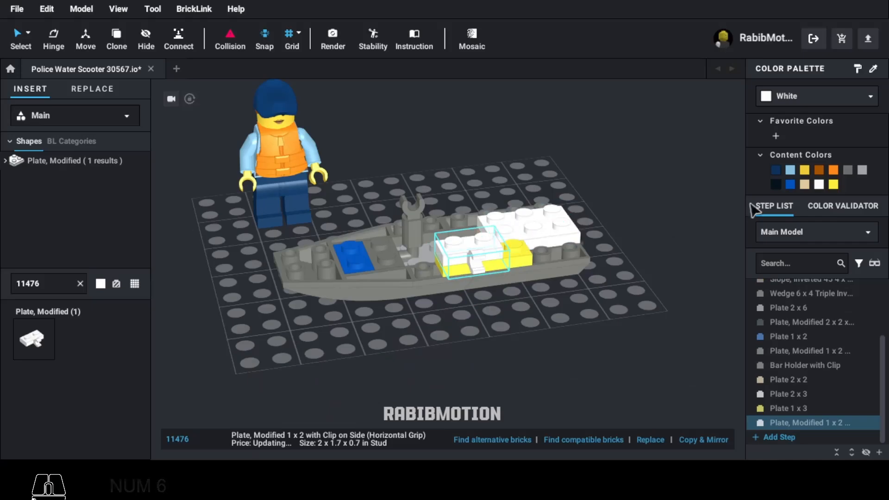
{"action": "left_click", "coordinate": [861, 170]}
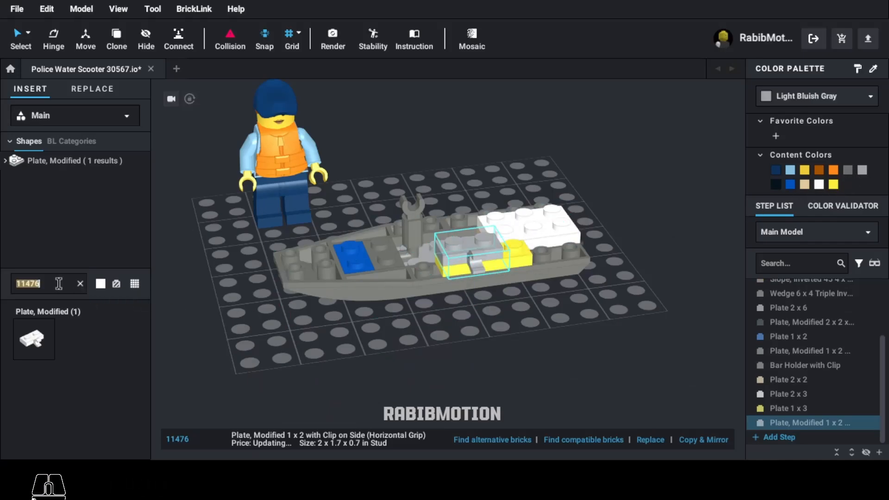
Step: Place 1 x 1 round tile 98138 on the clip plate's bow-side stud and colour it Trans-Dark Blue
{"action": "type", "text": "98138"}
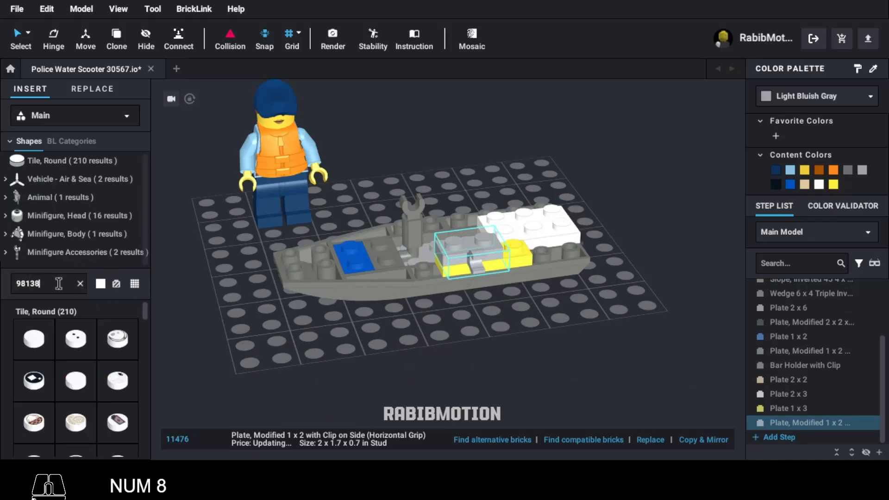
{"action": "left_click", "coordinate": [34, 340]}
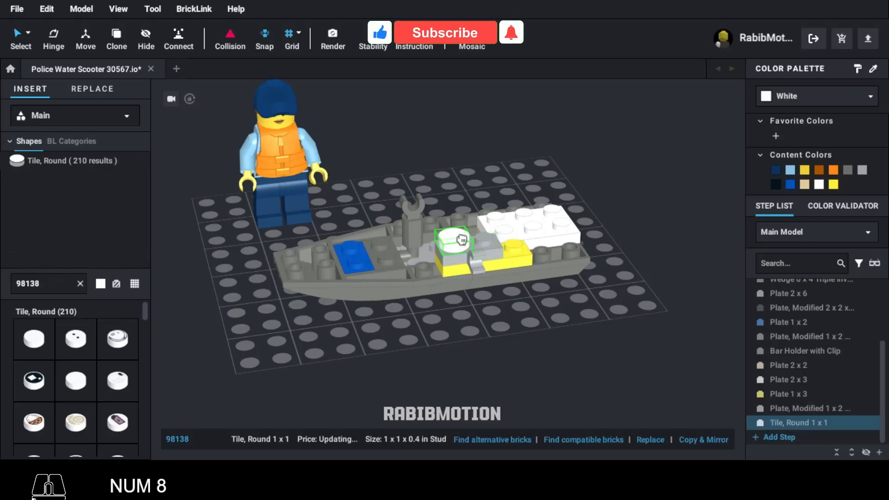
{"action": "left_click", "coordinate": [458, 242]}
{"action": "left_click", "coordinate": [810, 96]}
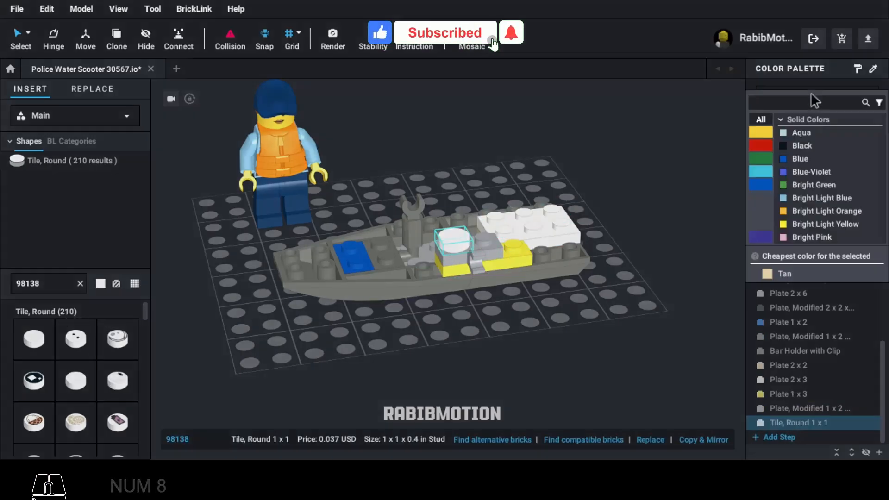
{"action": "type", "text": "trans"}
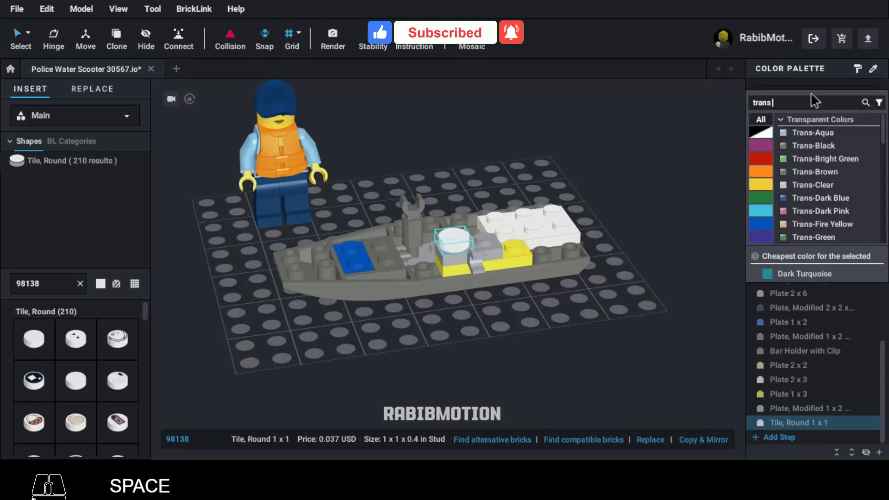
{"action": "type", "text": " dark blue"}
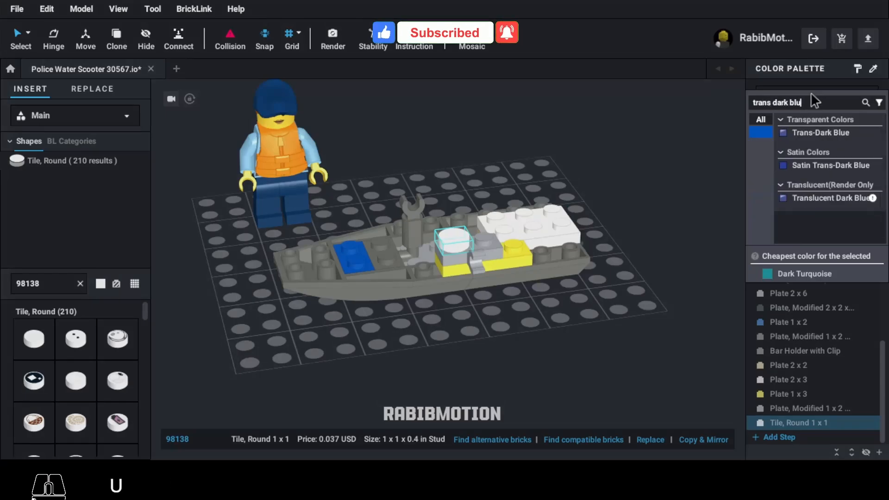
{"action": "left_click", "coordinate": [815, 132]}
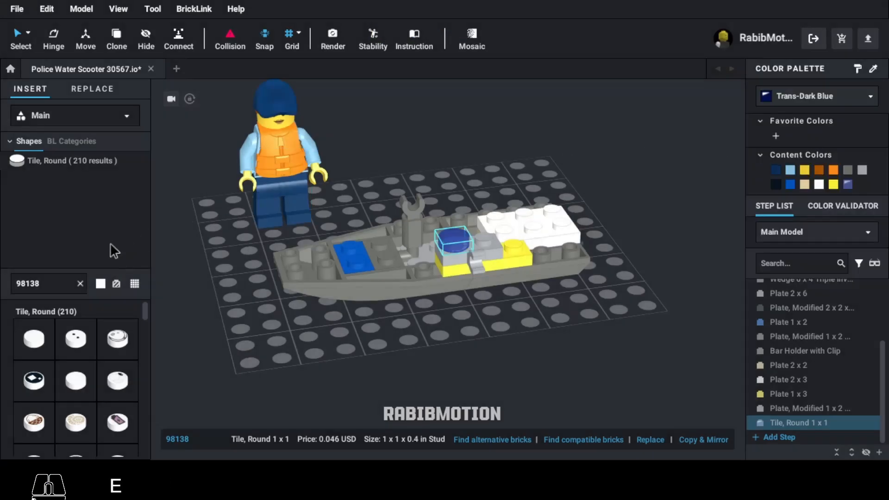
Step: Place curved slope 61678 lengthwise on the hull's port edge at the stern, sloping down toward the stern, and colour it Blue
{"action": "type", "text": "61678"}
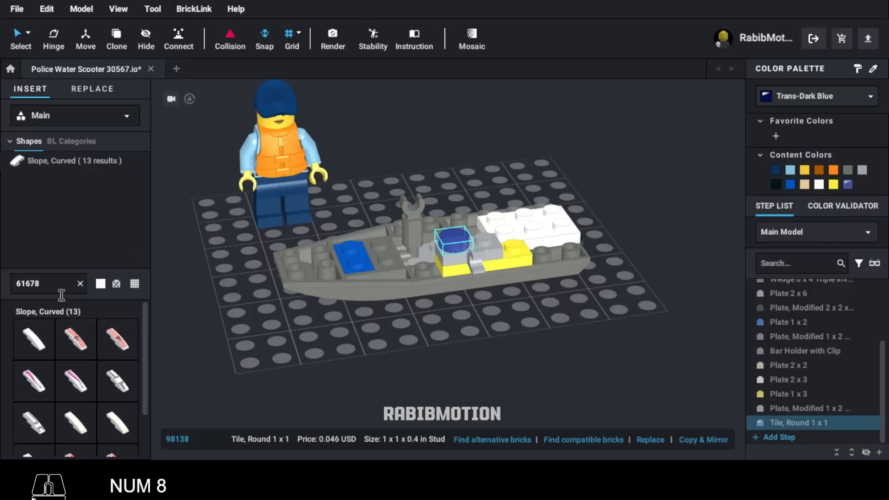
{"action": "left_click", "coordinate": [34, 340]}
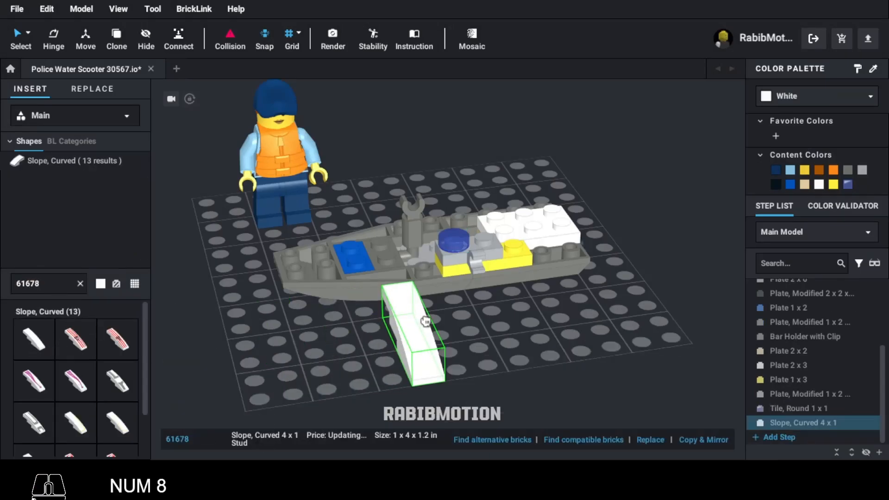
{"action": "key", "text": "Left"}
{"action": "left_click", "coordinate": [547, 235]}
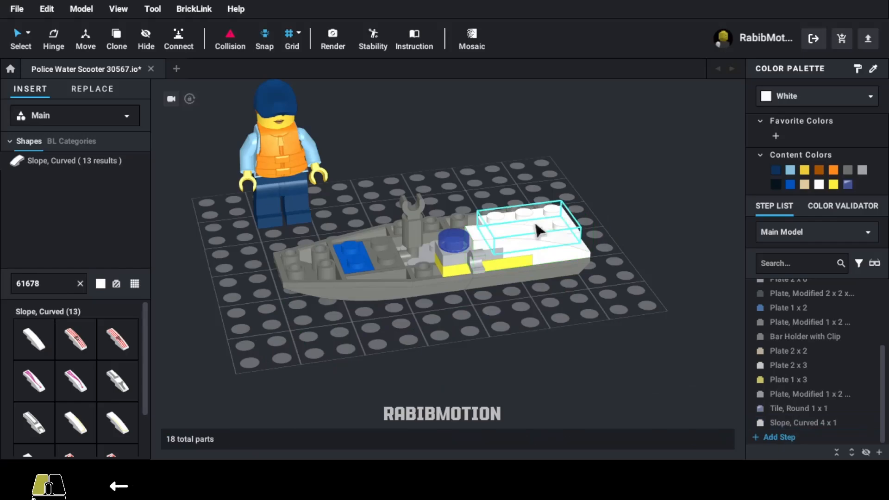
{"action": "left_click", "coordinate": [790, 185]}
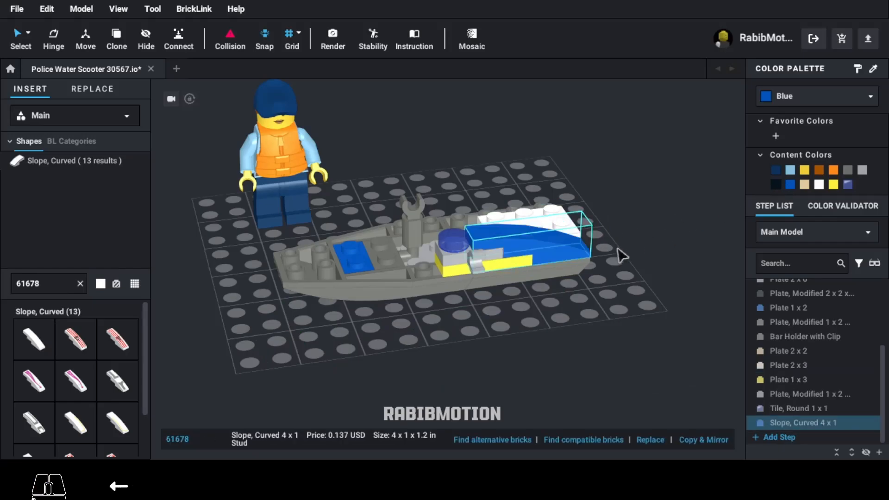
Step: Copy and mirror the port side's 1 x 3 plate, clip plate, round tile and curved slope onto the hull's starboard edge
{"action": "mouse_move", "coordinate": [511, 307]}
{"action": "right_mouse_down"}
{"action": "mouse_move", "coordinate": [554, 316]}
{"action": "mouse_move", "coordinate": [524, 314]}
{"action": "right_mouse_up"}
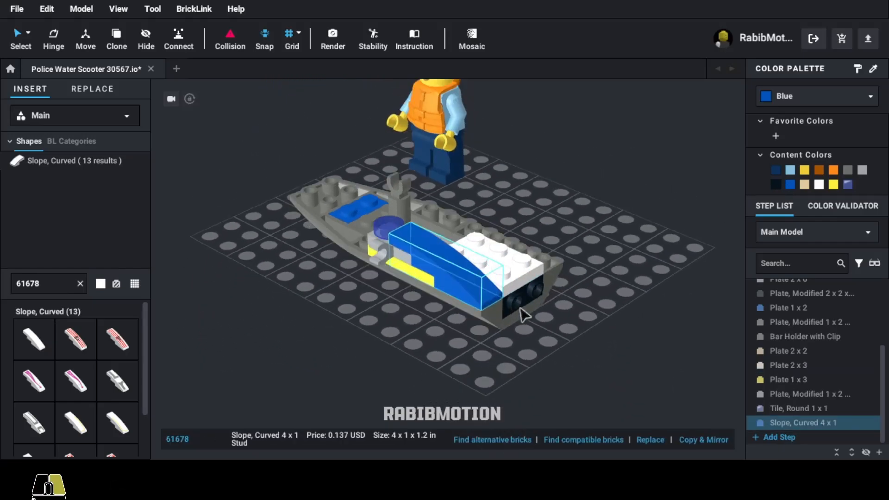
{"action": "left_click", "coordinate": [413, 278], "text": "ctrl"}
{"action": "left_click", "coordinate": [381, 252], "text": "ctrl"}
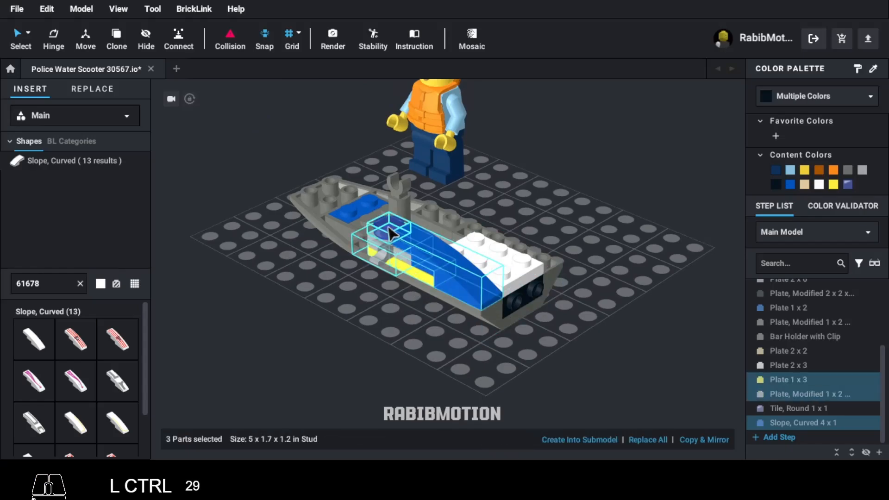
{"action": "left_click", "coordinate": [388, 227], "text": "ctrl"}
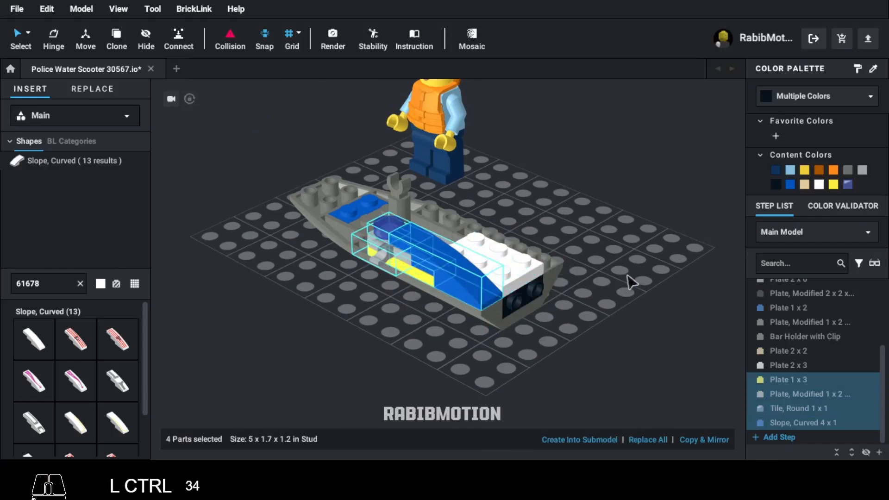
{"action": "right_click_drag", "start_coordinate": [631, 282], "coordinate": [600, 281]}
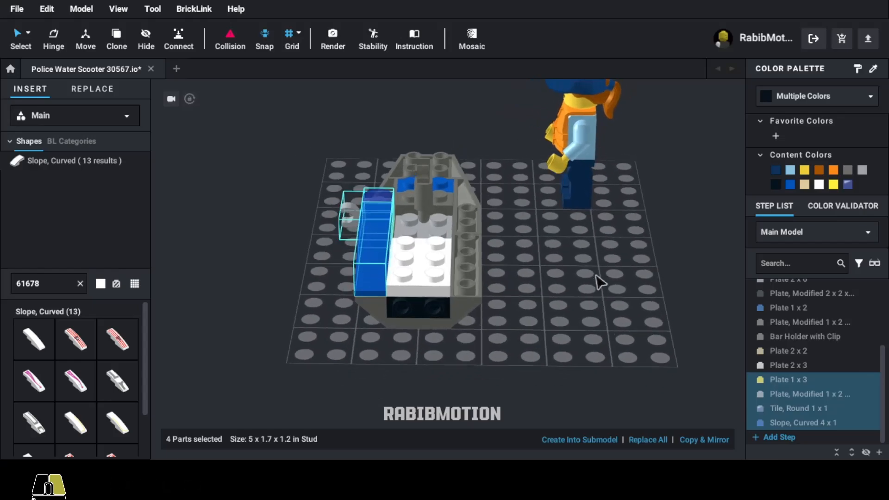
{"action": "left_click", "coordinate": [712, 440]}
{"action": "key", "text": "d"}
{"action": "key", "text": "2"}
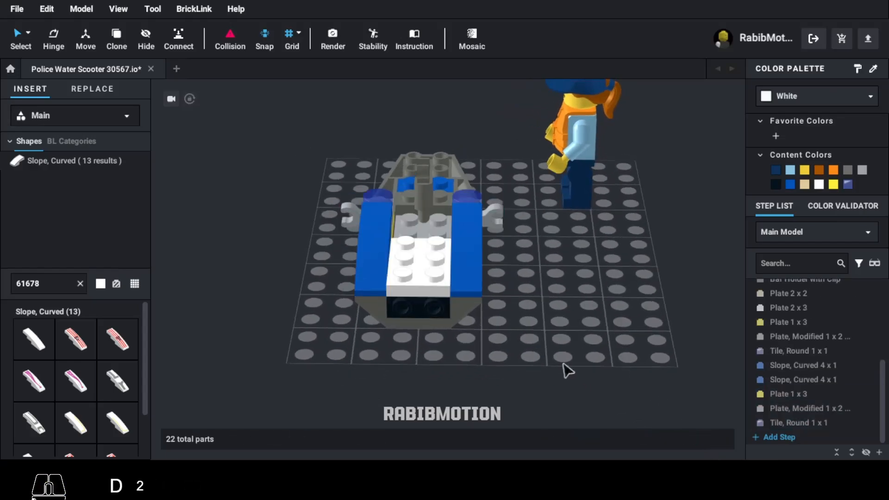
Step: Add wedge plate 48183 on the baseplate beside the hull's bow and colour it Bright Light Yellow
{"action": "right_click_drag", "start_coordinate": [482, 363], "coordinate": [574, 362]}
{"action": "right_click_drag", "start_coordinate": [403, 360], "coordinate": [433, 373]}
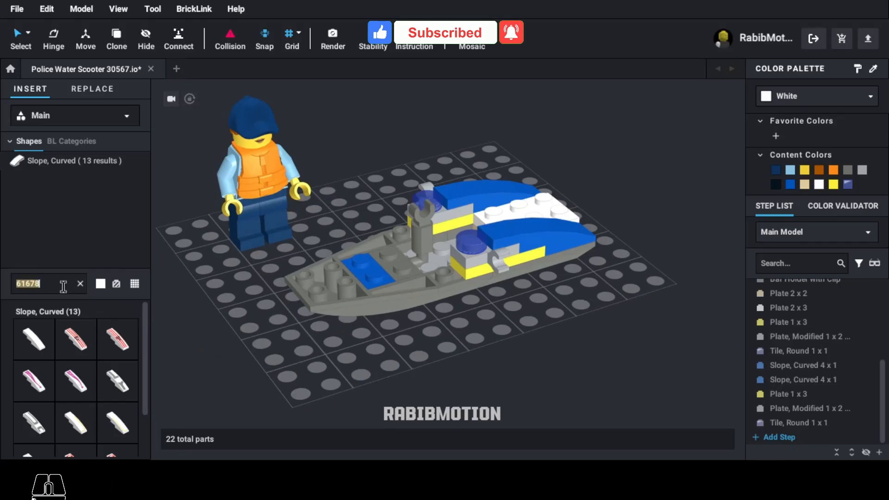
{"action": "type", "text": "48183"}
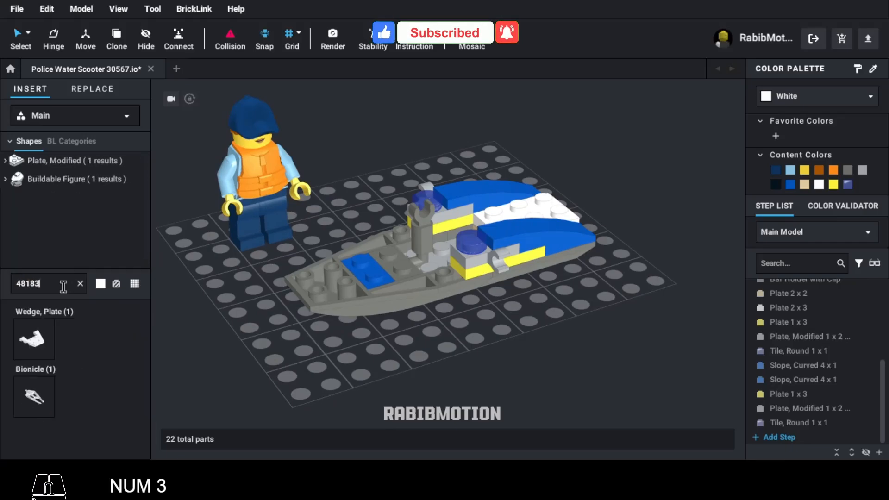
{"action": "left_click_drag", "start_coordinate": [39, 342], "coordinate": [320, 374]}
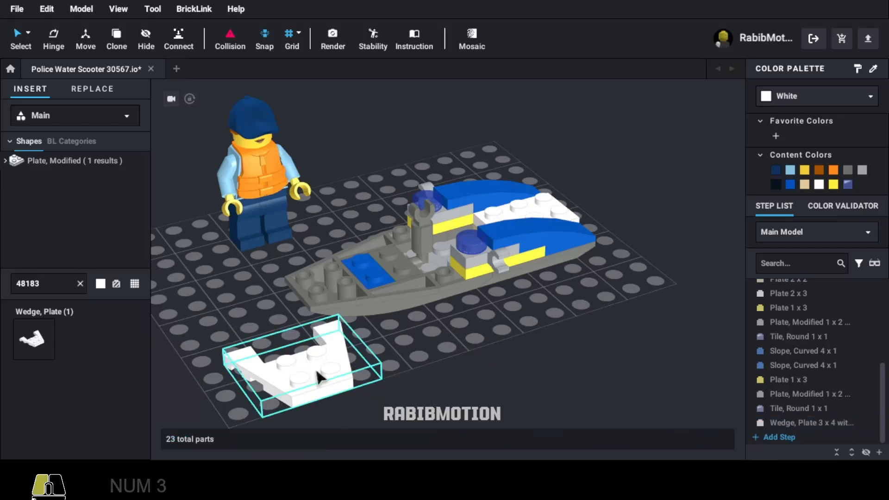
{"action": "left_click", "coordinate": [834, 184]}
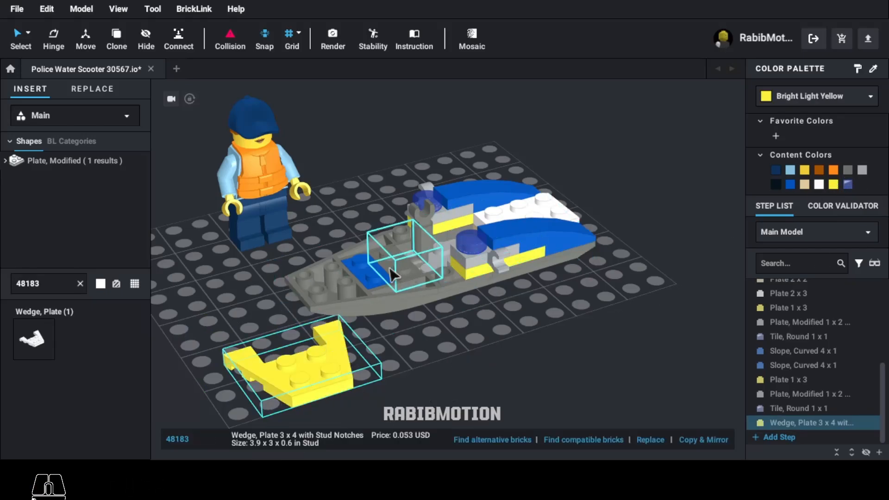
Step: Clone the blue 1 x 2 plate and place the copy directly beside it on the bow side
{"action": "left_click", "coordinate": [346, 270]}
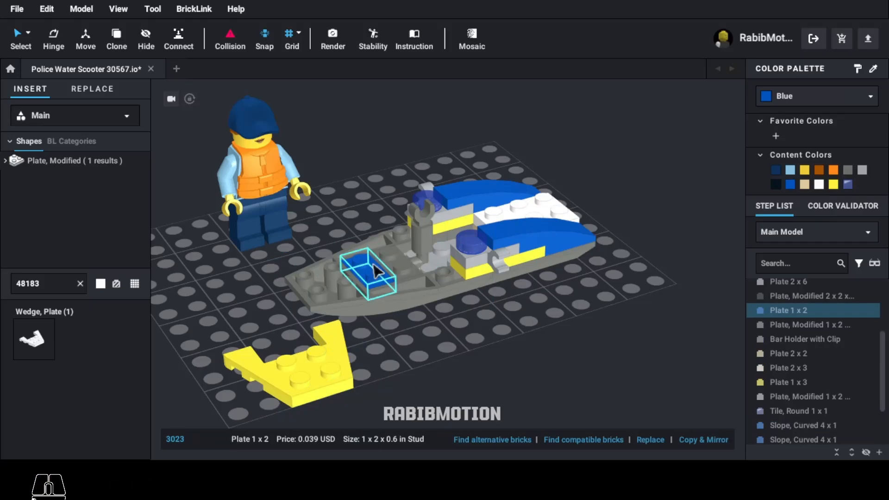
{"action": "key", "text": "c"}
{"action": "key", "text": "Escape"}
Step: Turn the yellow wedge plate so its notches face the stern and place it on the hull directly behind the blue plates
{"action": "left_click", "coordinate": [325, 369]}
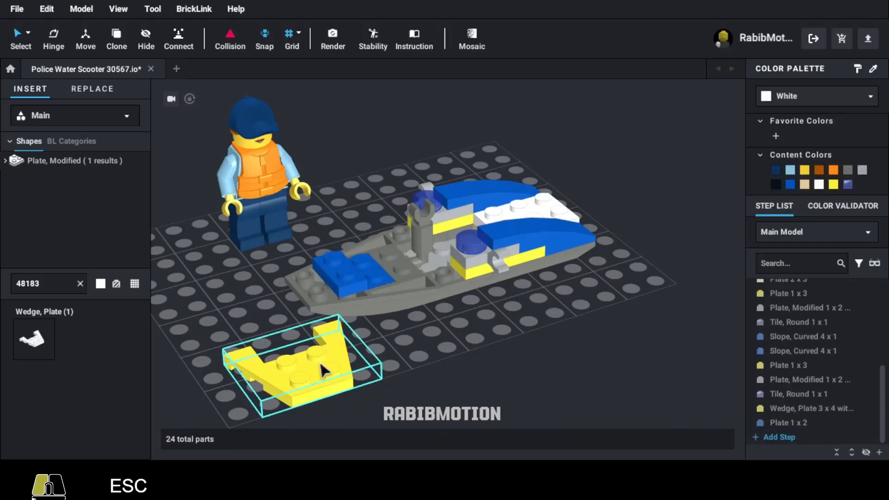
{"action": "key", "text": "Right"}
{"action": "left_click_drag", "start_coordinate": [309, 350], "coordinate": [389, 256]}
{"action": "left_click", "coordinate": [394, 327]}
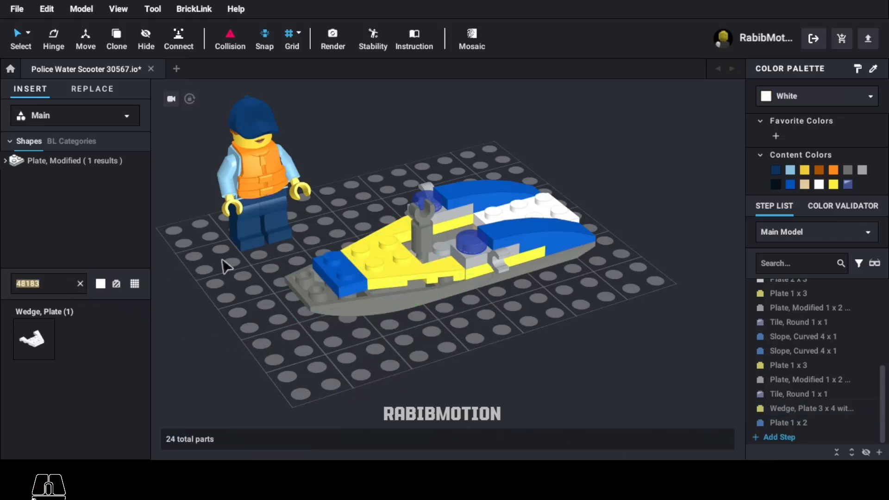
Step: Clone the white 2 x 3 stern plate and place the copy lengthwise across the blue bow plates and the yellow wedge plate
{"action": "left_click", "coordinate": [551, 215]}
{"action": "key", "text": "c"}
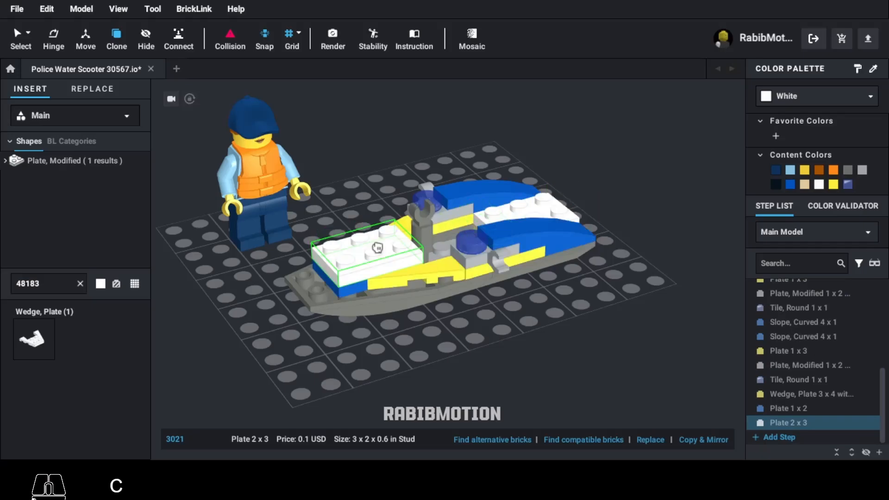
{"action": "key", "text": "Escape"}
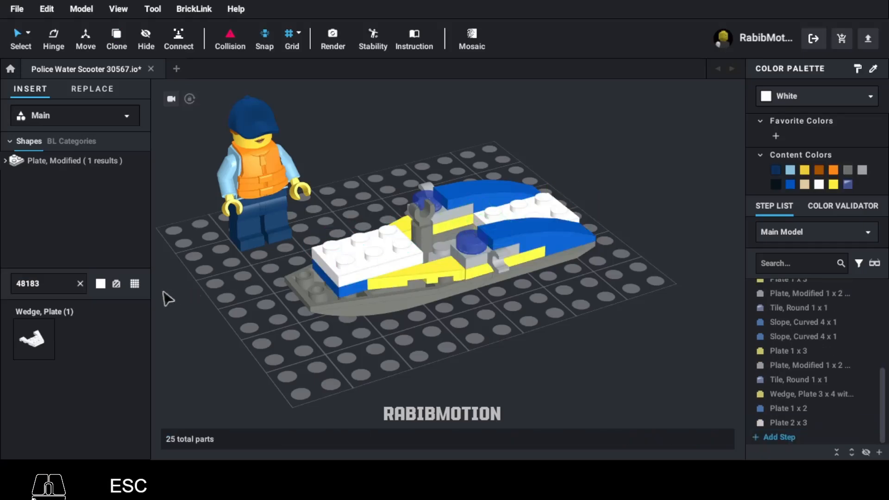
Step: Place white curved slope 47456 on the 2 x 3 stern plate between the blue slopes, wing end facing the stern
{"action": "left_click", "coordinate": [72, 284]}
{"action": "type", "text": "47456"}
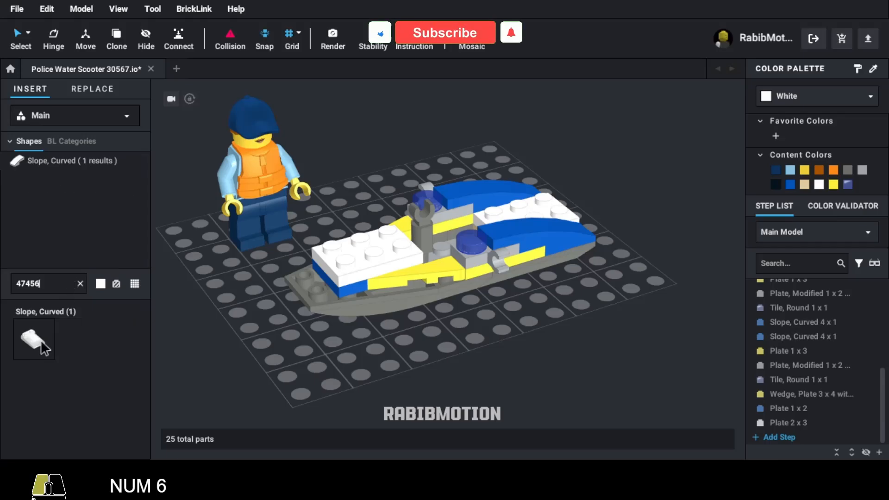
{"action": "left_click", "coordinate": [35, 339]}
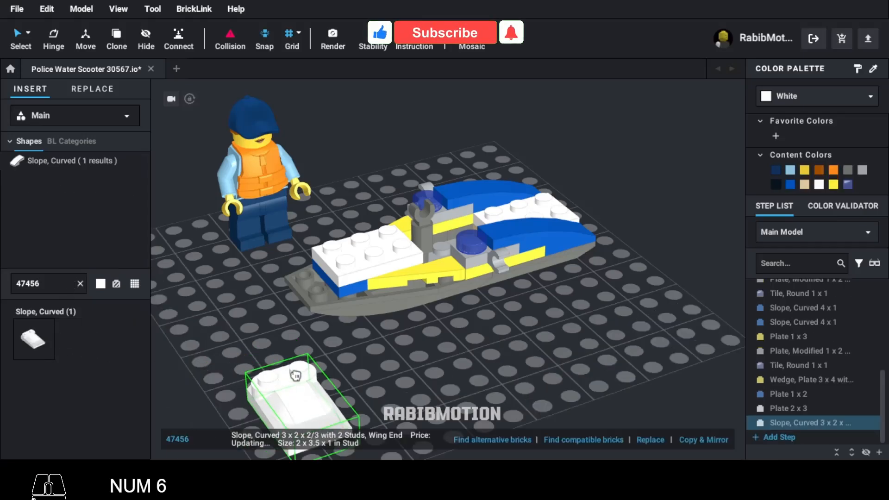
{"action": "key", "text": "Left"}
{"action": "left_click", "coordinate": [509, 195]}
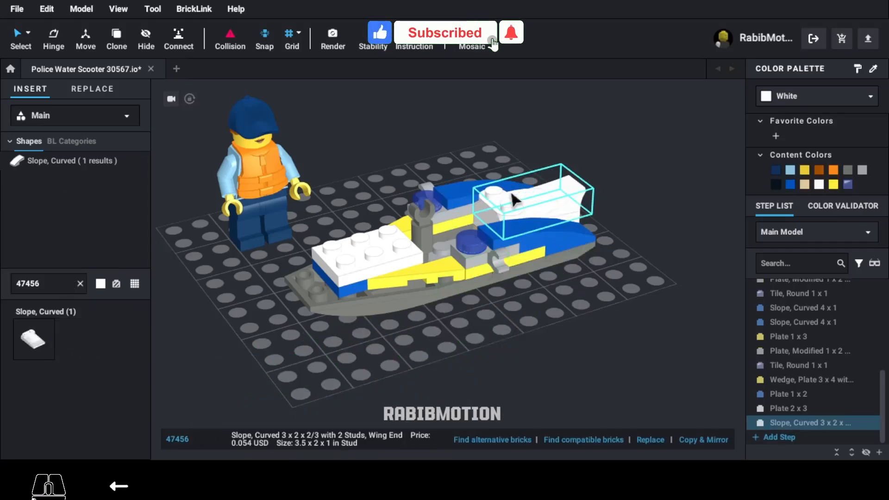
Step: Place open wedge 47755 over the bow, its stern crossbar on the white 2 x 3 plate, and colour it Blue
{"action": "double_click", "coordinate": [66, 284]}
{"action": "type", "text": "47"}
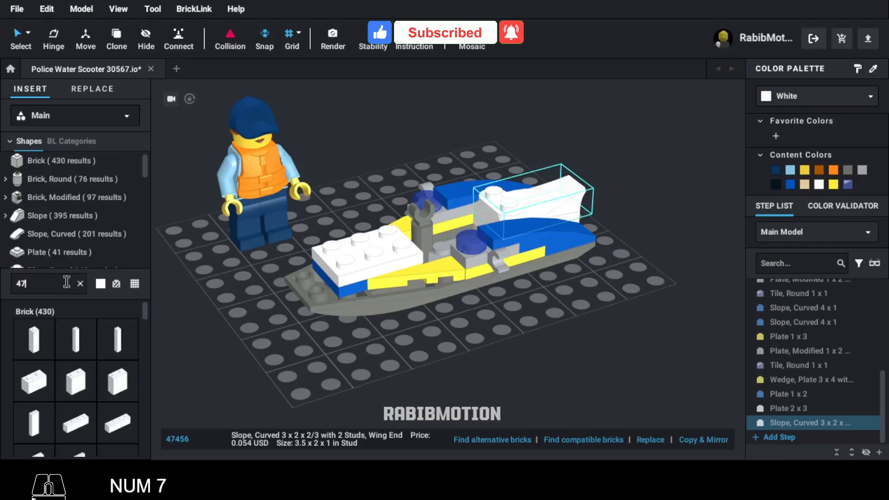
{"action": "type", "text": "755"}
{"action": "left_click", "coordinate": [46, 339]}
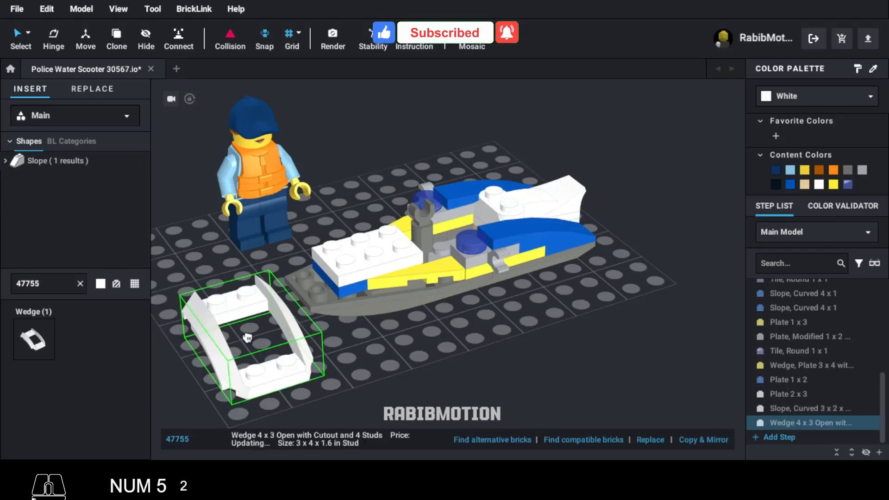
{"action": "key", "text": "Right"}
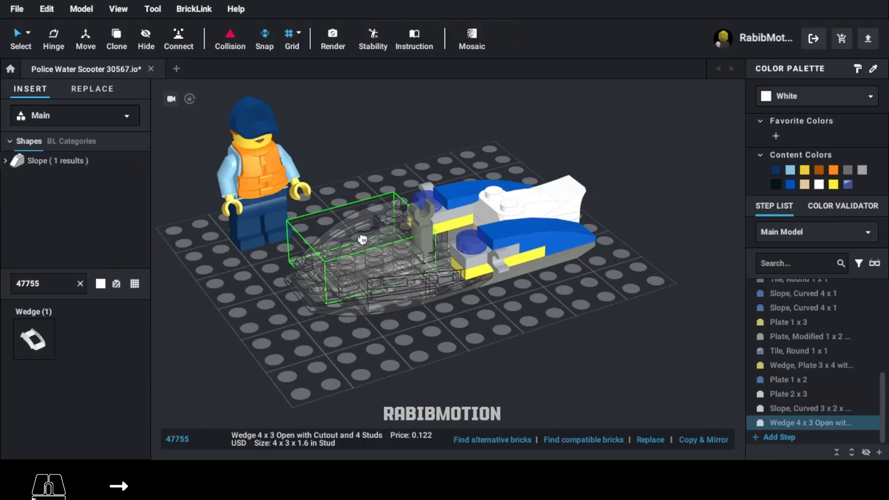
{"action": "left_click", "coordinate": [359, 243]}
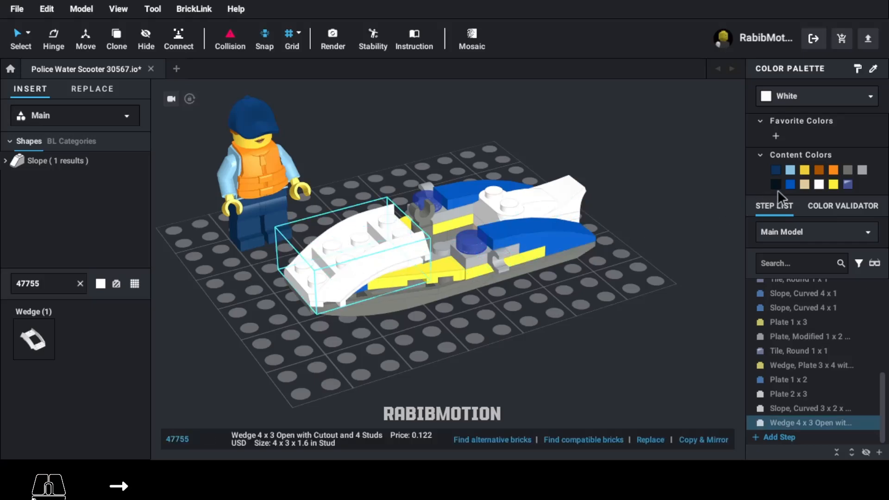
{"action": "left_click", "coordinate": [790, 184]}
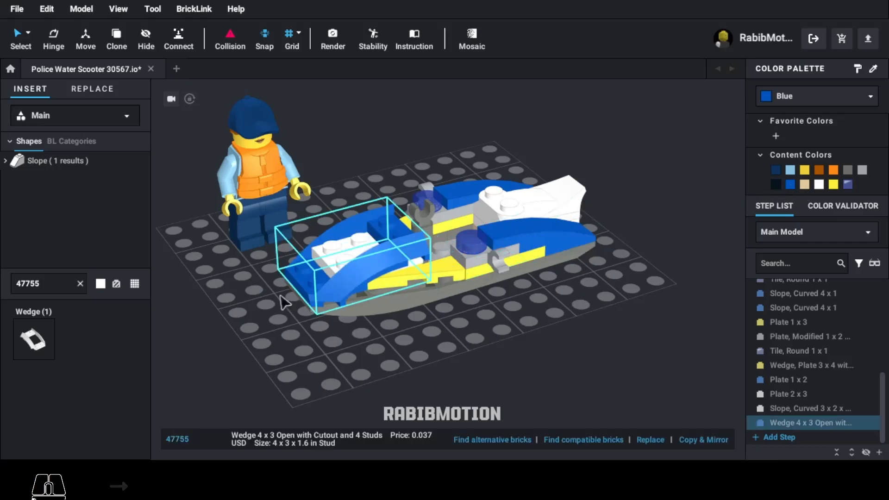
Step: Place 1 x 2 plate 3023 crosswise on the white bow plate, just ahead of the wedge's stern crossbar, and colour it Blue
{"action": "left_click", "coordinate": [67, 282]}
{"action": "type", "text": "3023"}
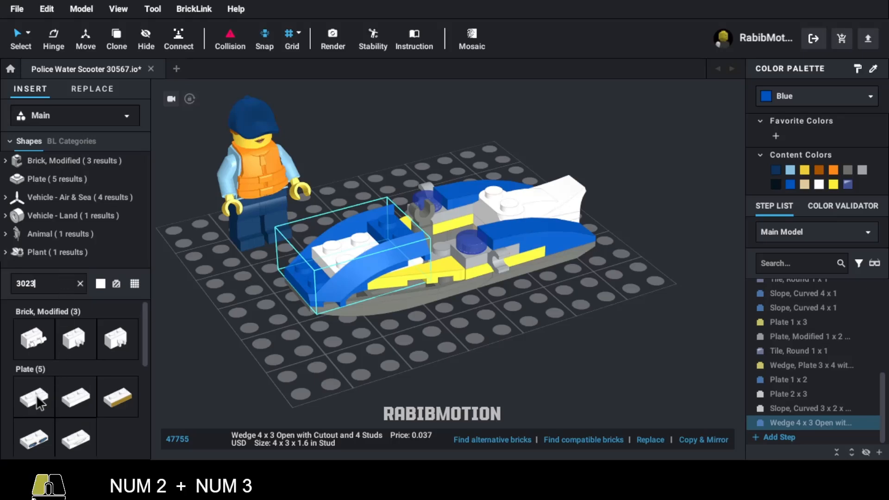
{"action": "left_click", "coordinate": [37, 400]}
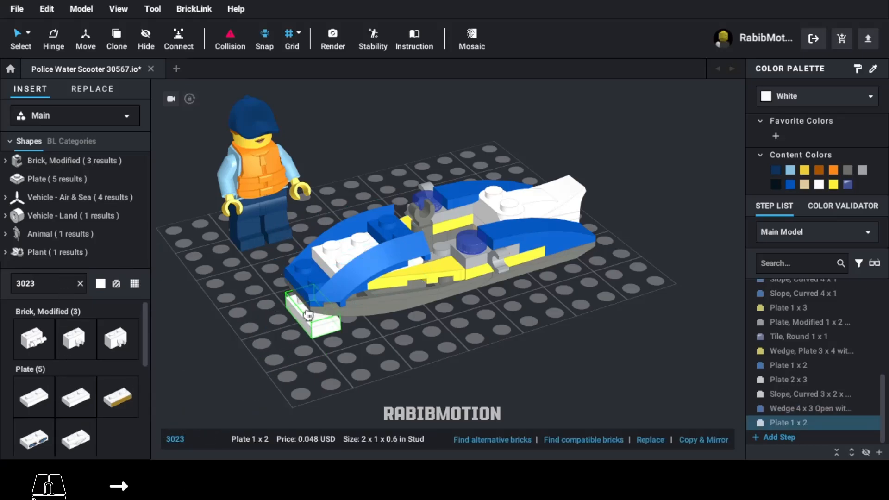
{"action": "left_click", "coordinate": [366, 238]}
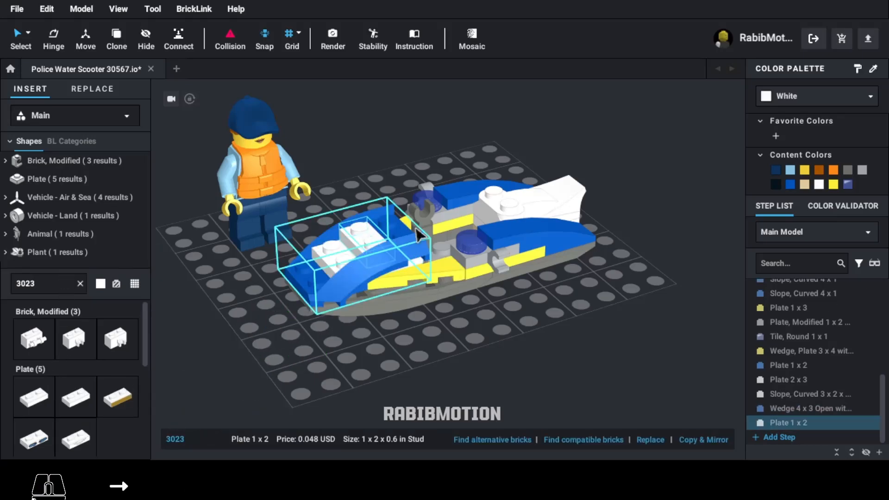
{"action": "left_click", "coordinate": [790, 185]}
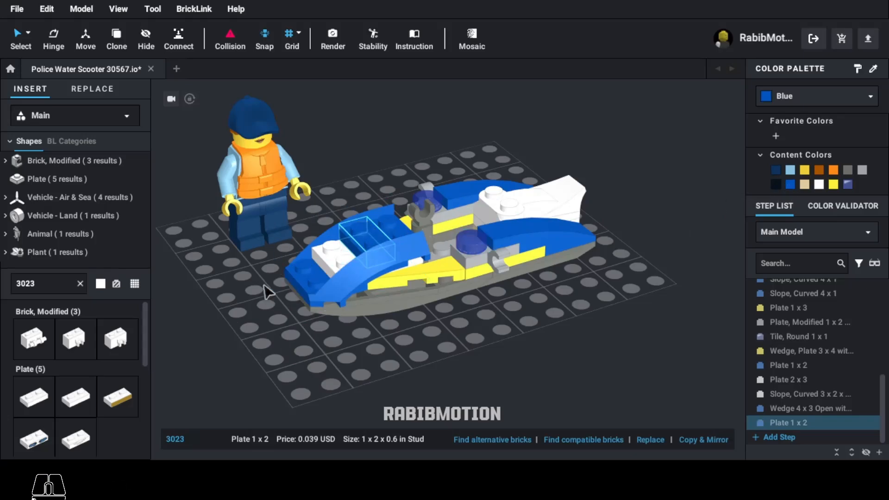
Step: Place the POLICE badge curved slope 15068pb046a inside the bow wedge, sloping down toward the bow, in front of the blue 1 x 2 plate
{"action": "left_click", "coordinate": [55, 287]}
{"action": "type", "text": "150"}
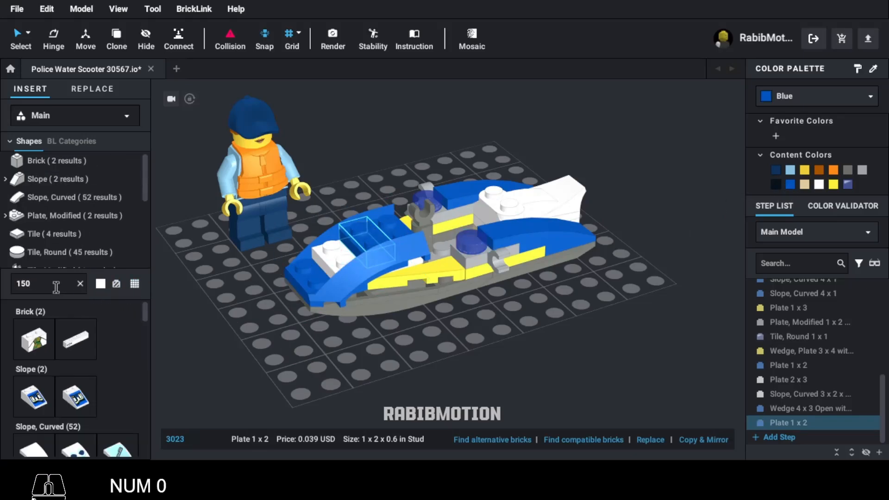
{"action": "type", "text": "68p"}
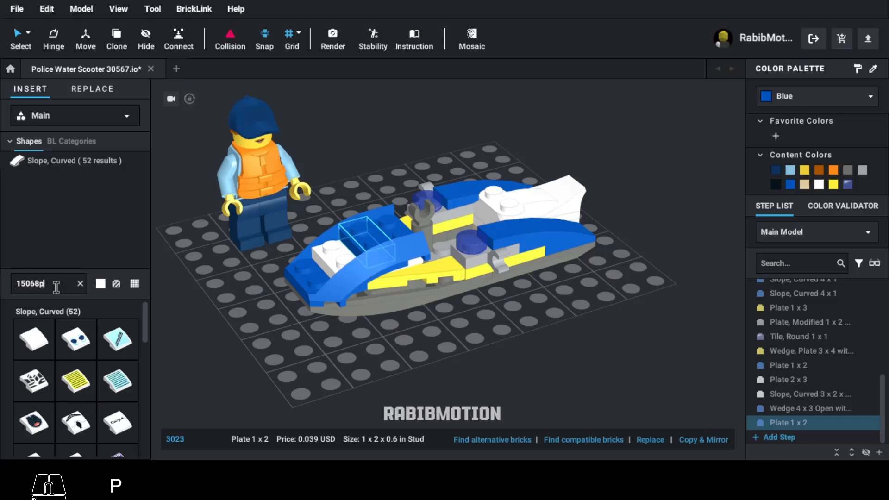
{"action": "type", "text": "b046a"}
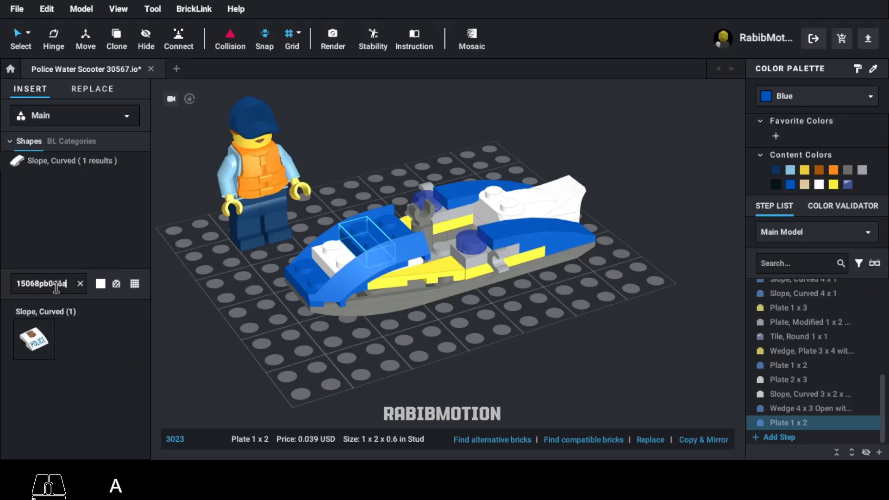
{"action": "left_click_drag", "start_coordinate": [43, 348], "coordinate": [319, 269]}
{"action": "left_click", "coordinate": [319, 268]}
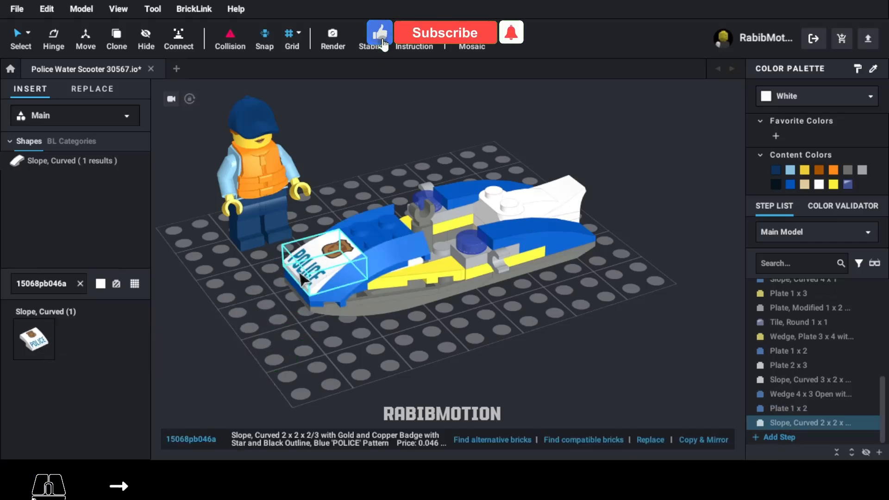
Step: Place 2 x 2 lip curved slope 30602 behind the POLICE slope as a windscreen sloping toward the bow, and colour it Trans-Light Blue
{"action": "double_click", "coordinate": [69, 283]}
{"action": "type", "text": "30602"}
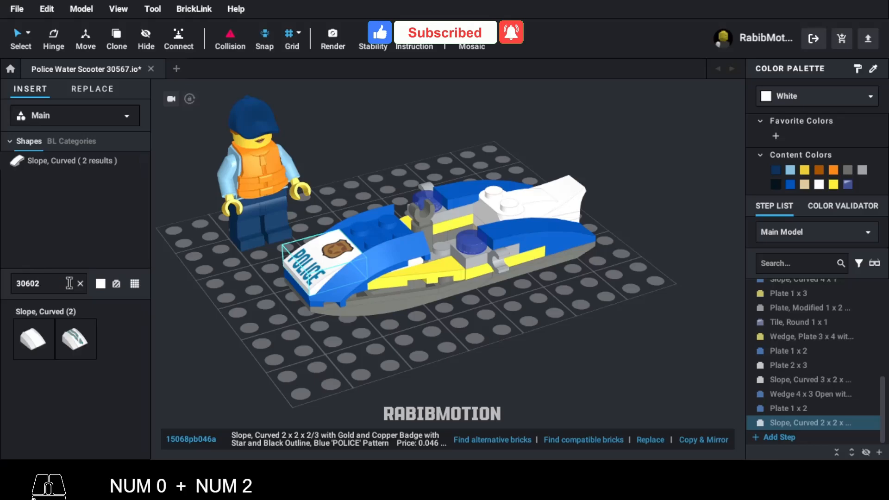
{"action": "left_click_drag", "start_coordinate": [36, 333], "coordinate": [392, 223]}
{"action": "key", "text": "Right"}
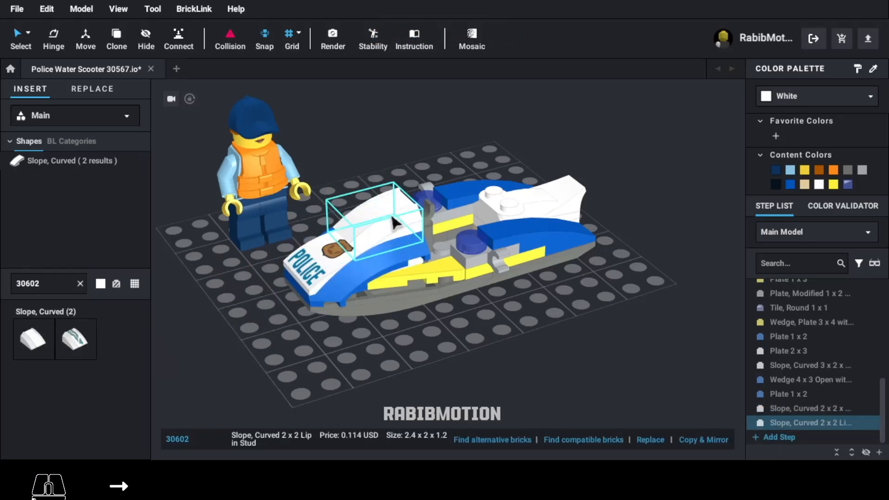
{"action": "left_click", "coordinate": [786, 98]}
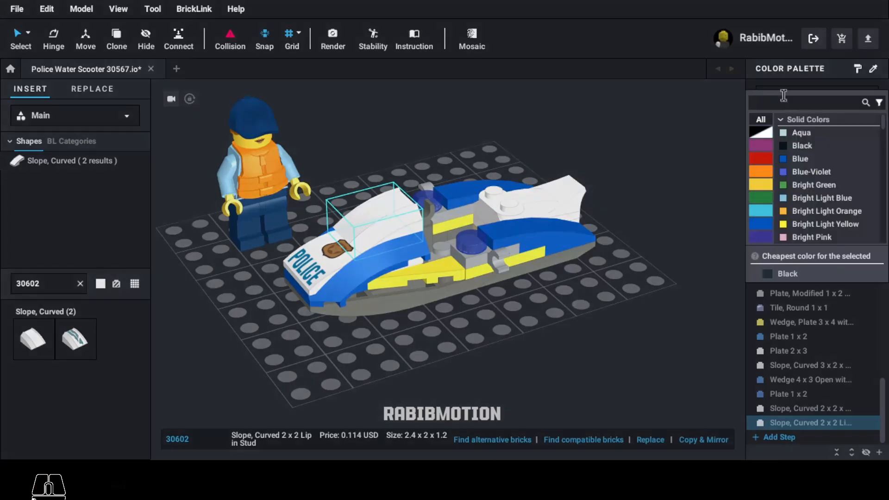
{"action": "type", "text": "trans li"}
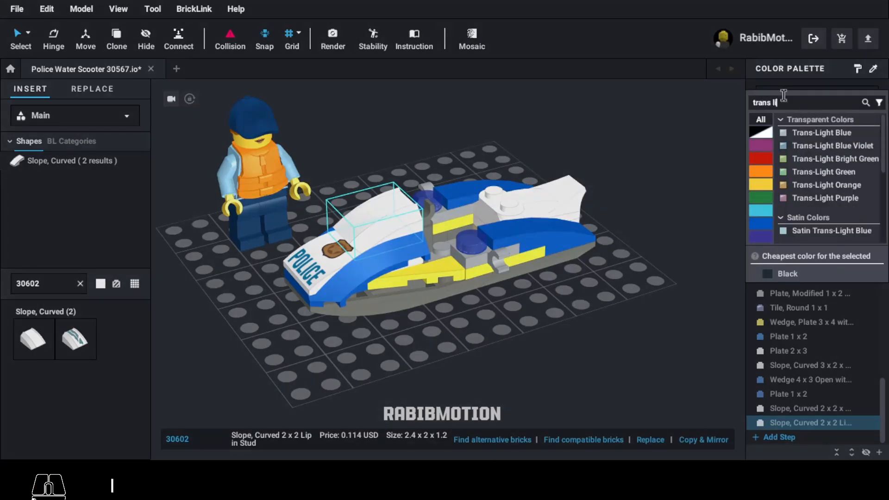
{"action": "type", "text": "ght blue"}
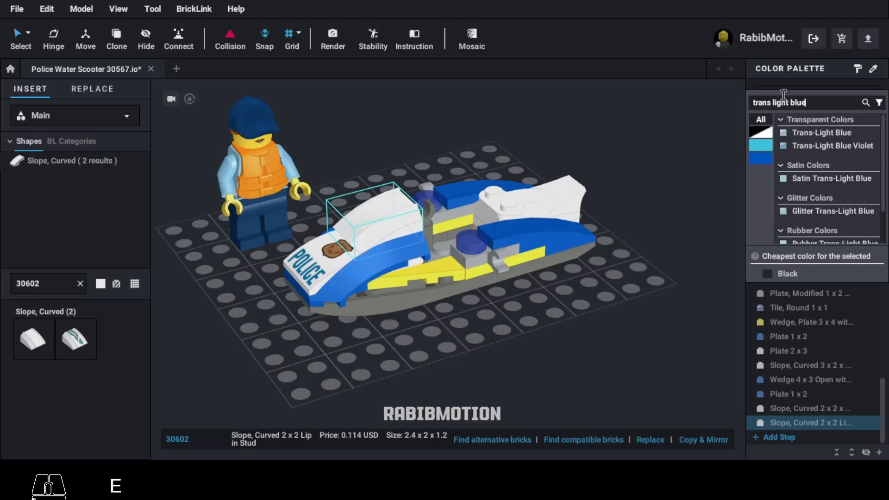
{"action": "left_click", "coordinate": [792, 134]}
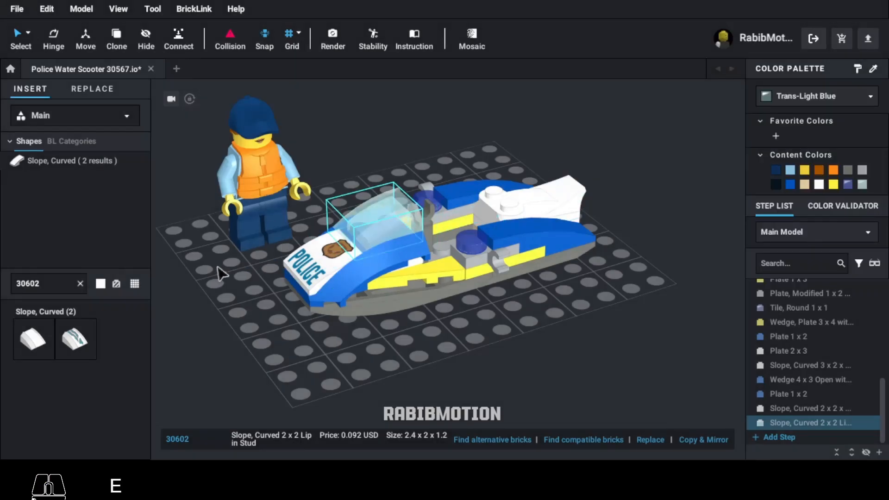
Step: Attach handcuffs 61482 to the clip on the scooter's port side and colour them Light Bluish Gray
{"action": "left_click", "coordinate": [64, 289]}
{"action": "type", "text": "61482"}
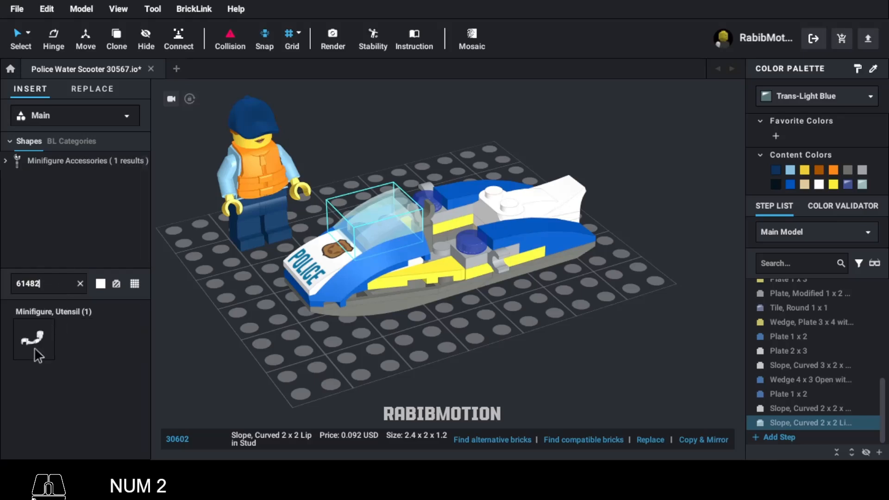
{"action": "left_click_drag", "start_coordinate": [35, 347], "coordinate": [502, 268]}
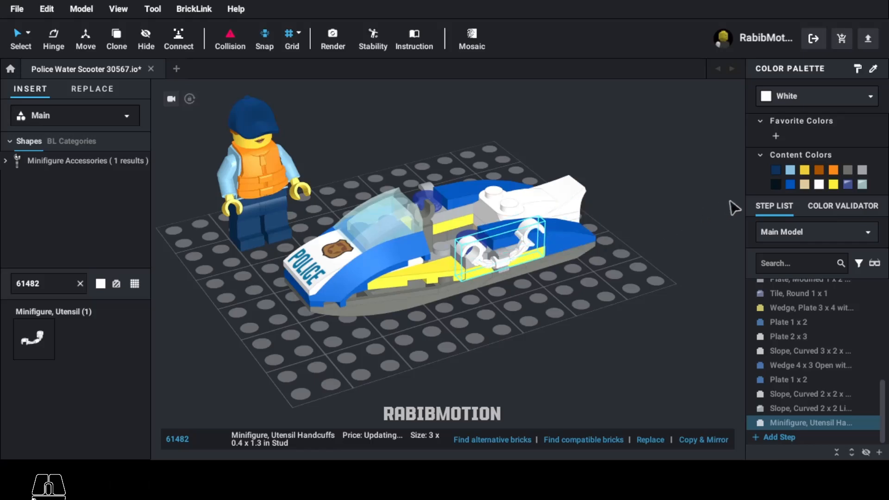
{"action": "left_click", "coordinate": [861, 169]}
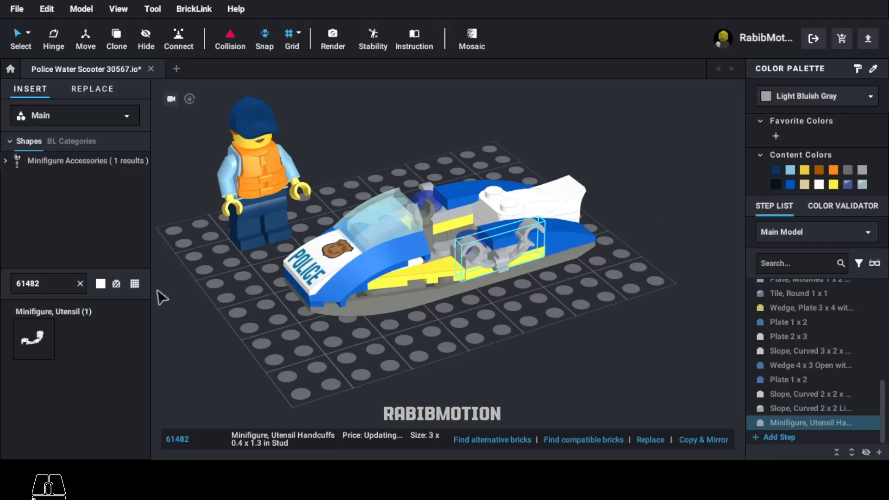
Step: Place radio 19220 in the minifigure's right hand and colour it Black
{"action": "left_click", "coordinate": [71, 282]}
{"action": "type", "text": "19220"}
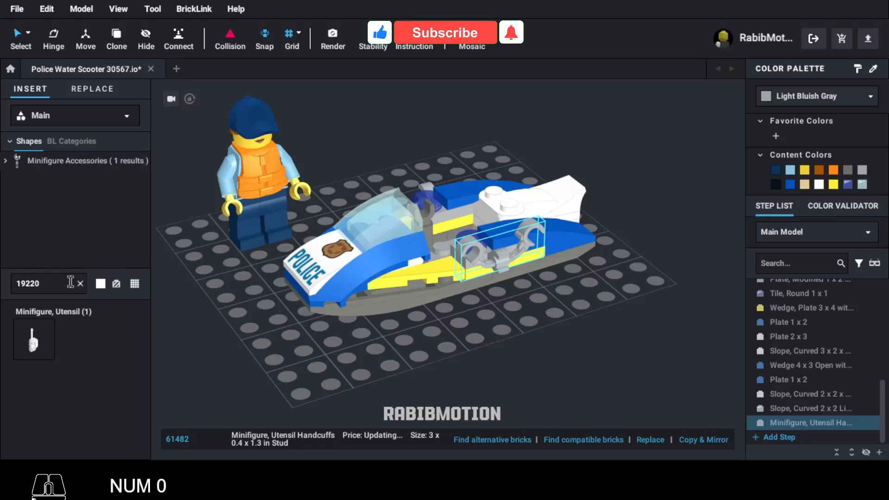
{"action": "left_click_drag", "start_coordinate": [27, 348], "coordinate": [246, 223]}
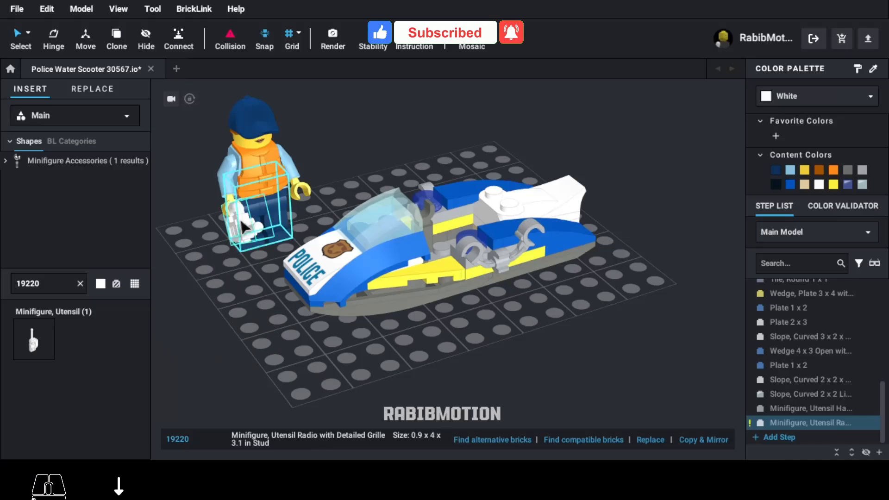
{"action": "left_click", "coordinate": [776, 185]}
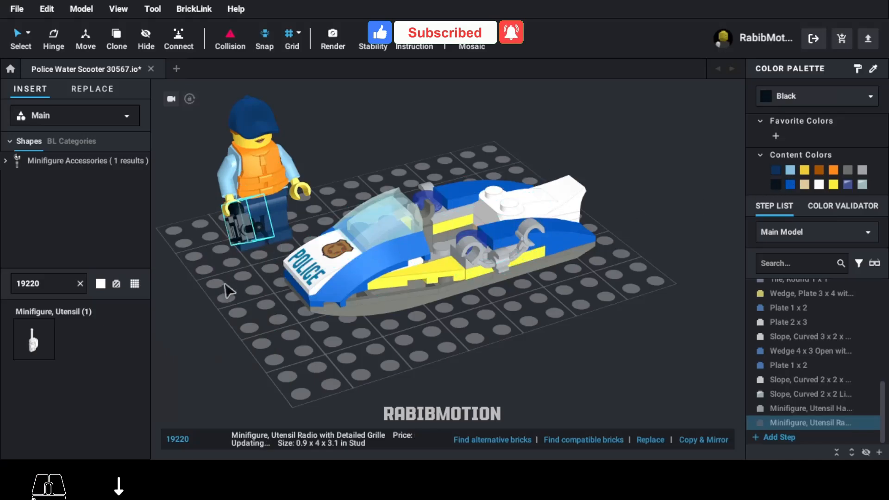
Step: Mount handlebars 30031 crosswise on the clip just behind the windscreen, colour them Dark Bluish Gray, and clear the selection
{"action": "left_click", "coordinate": [72, 284]}
{"action": "type", "text": "30031"}
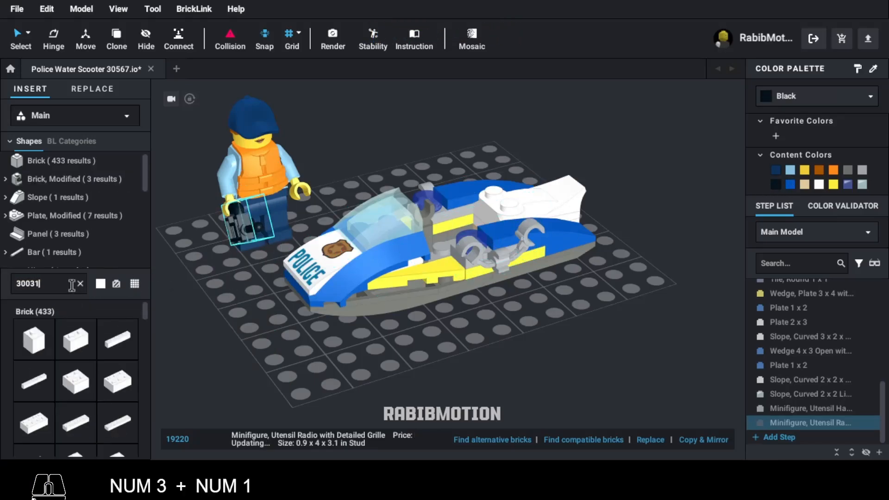
{"action": "left_click_drag", "start_coordinate": [32, 338], "coordinate": [424, 216]}
{"action": "key", "text": "Right"}
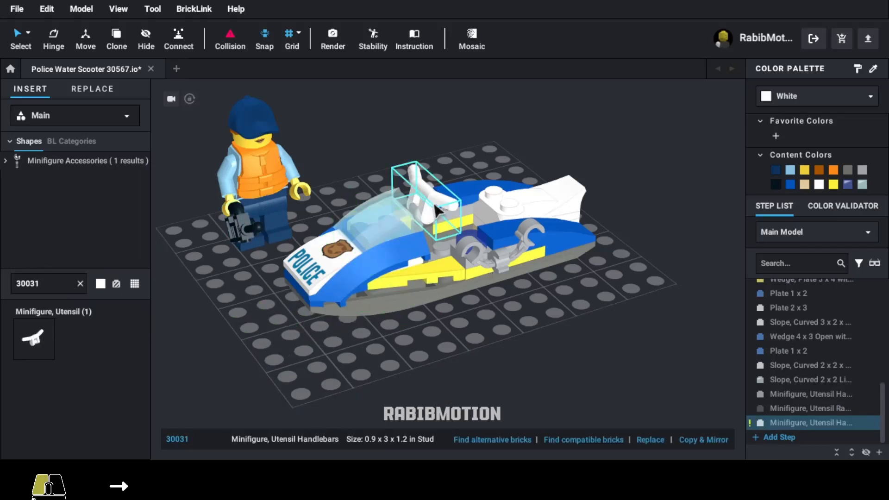
{"action": "left_click", "coordinate": [848, 171]}
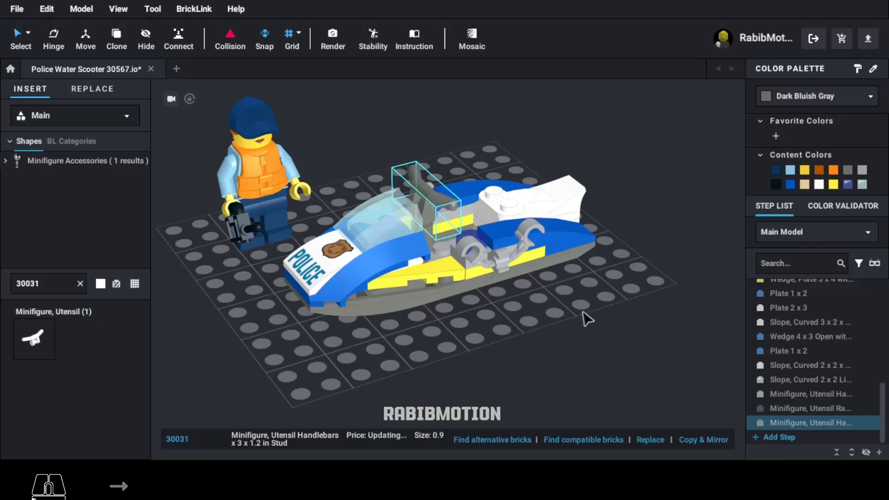
{"action": "left_click", "coordinate": [586, 318]}
Step: Examine the finished scooter and minifigure all around from a lower viewing angle
{"action": "left_click_drag", "start_coordinate": [556, 321], "coordinate": [446, 333]}
{"action": "right_click_drag", "start_coordinate": [440, 328], "coordinate": [444, 323]}
{"action": "middle_click_drag", "start_coordinate": [443, 323], "coordinate": [448, 347]}
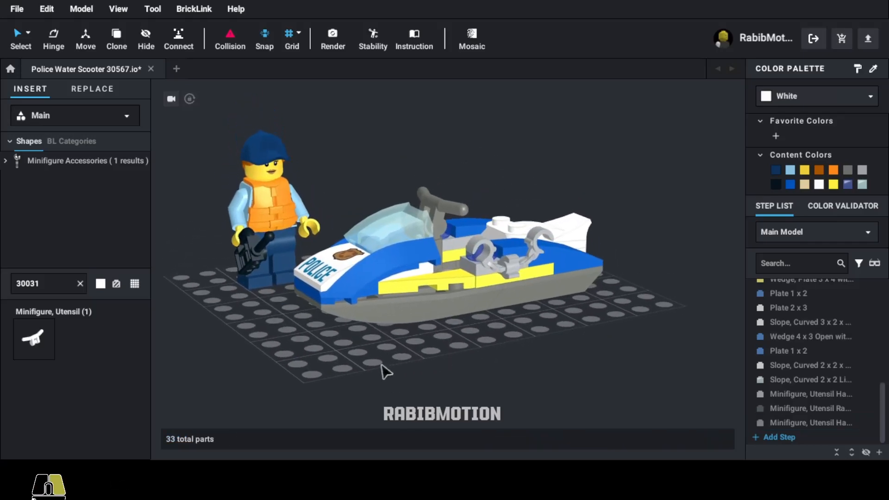
{"action": "right_click_drag", "start_coordinate": [386, 371], "coordinate": [491, 371]}
{"action": "right_click_drag", "start_coordinate": [508, 372], "coordinate": [624, 369]}
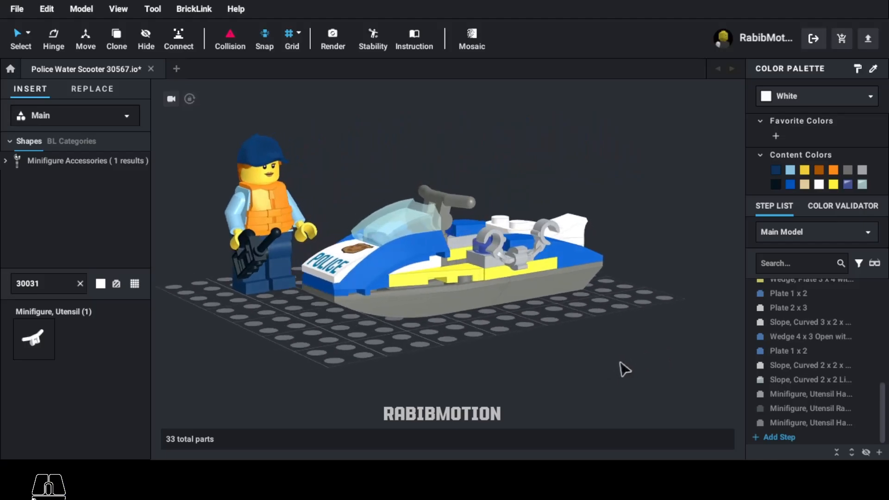